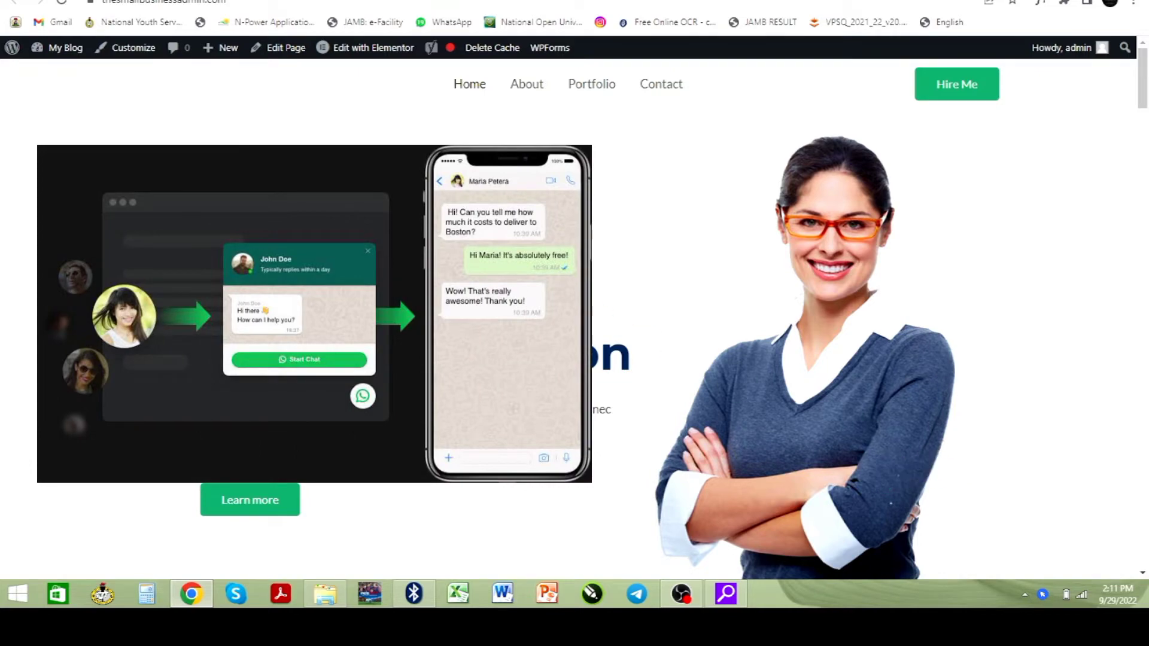
# - Switch to the wp-admin Installed Plugins page
pyautogui.scroll(-10, 559, 272)
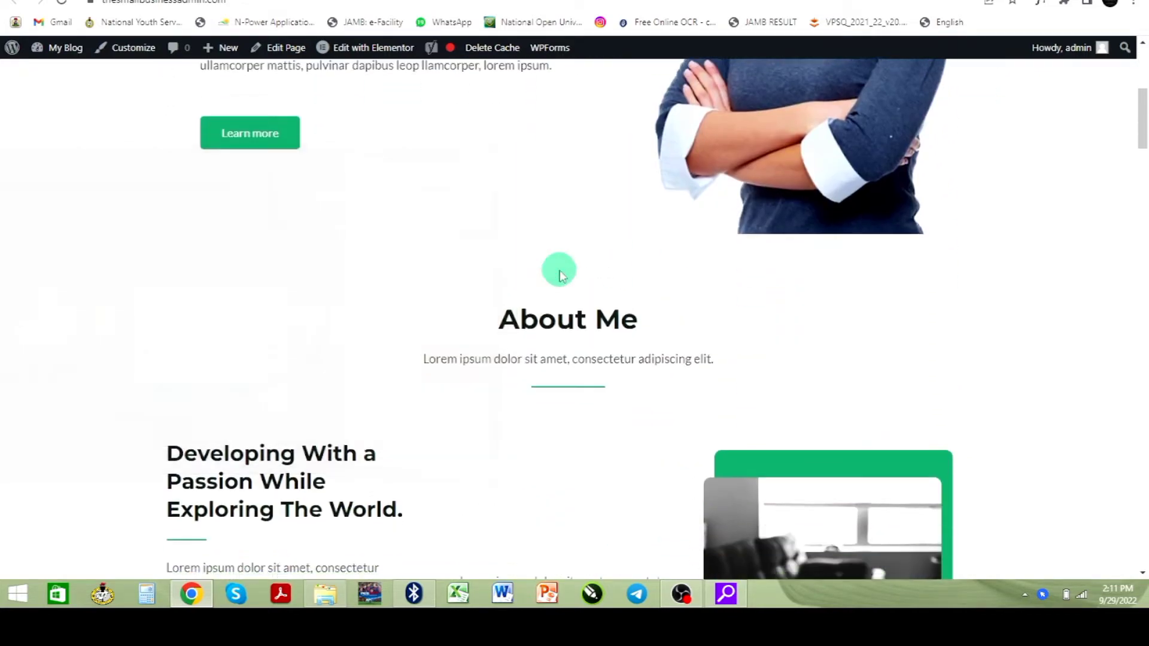
pyautogui.scroll(-4, 559, 273)
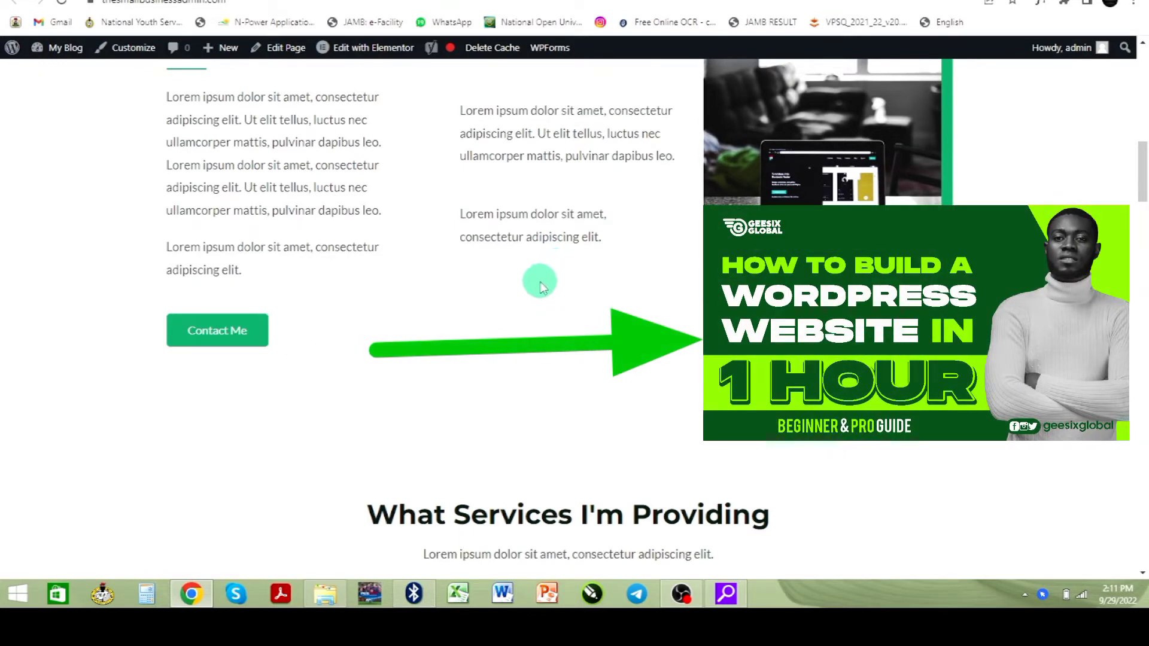
pyautogui.scroll(14, 542, 279)
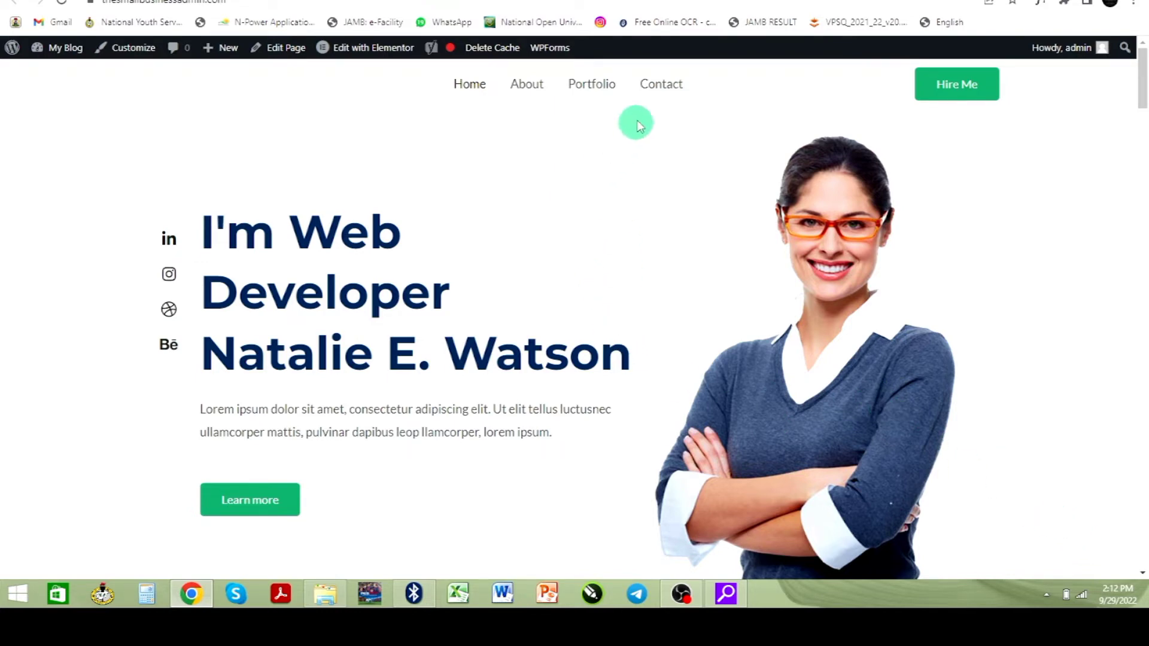
pyautogui.click(533, 0)
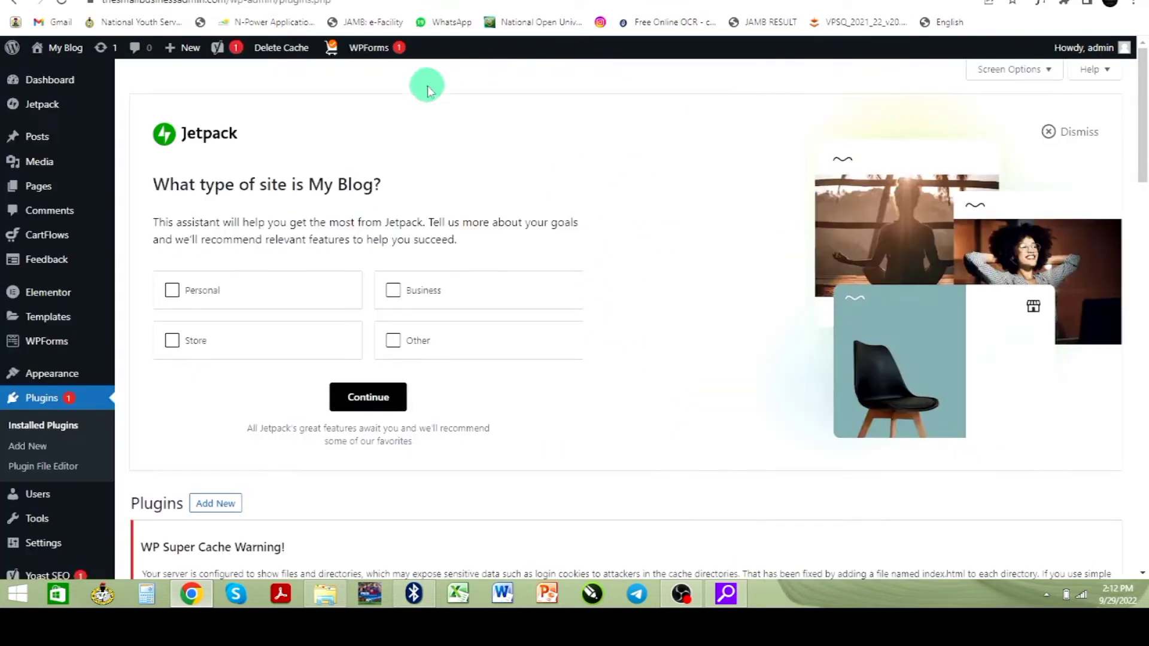
pyautogui.moveTo(66, 137)
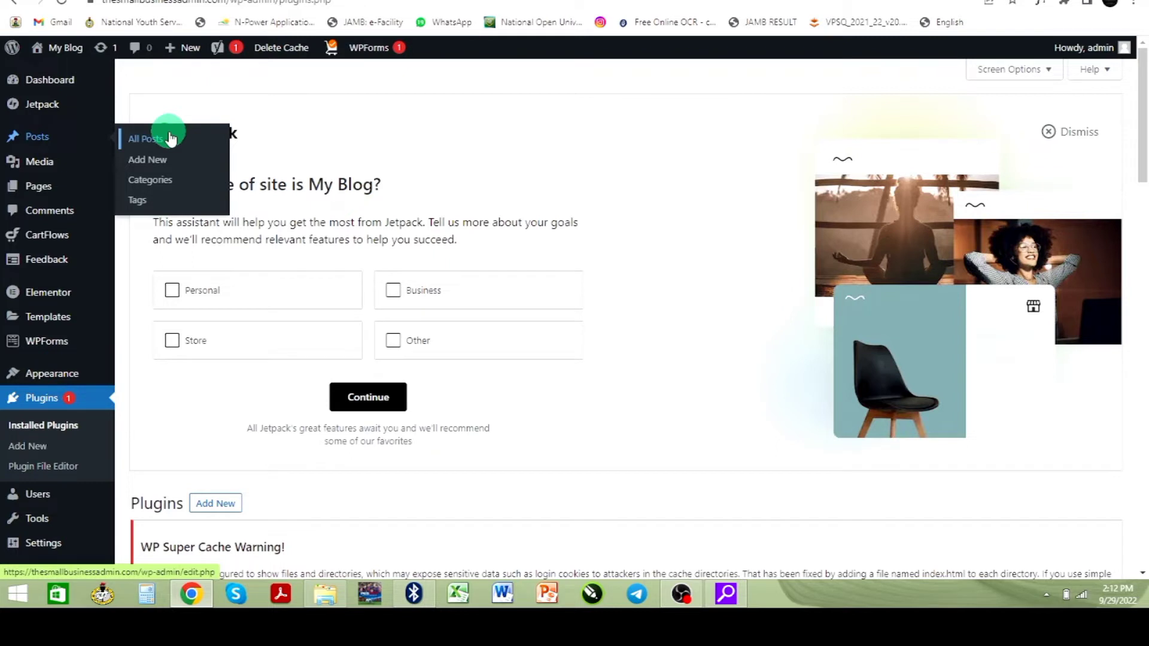
pyautogui.moveTo(44, 159)
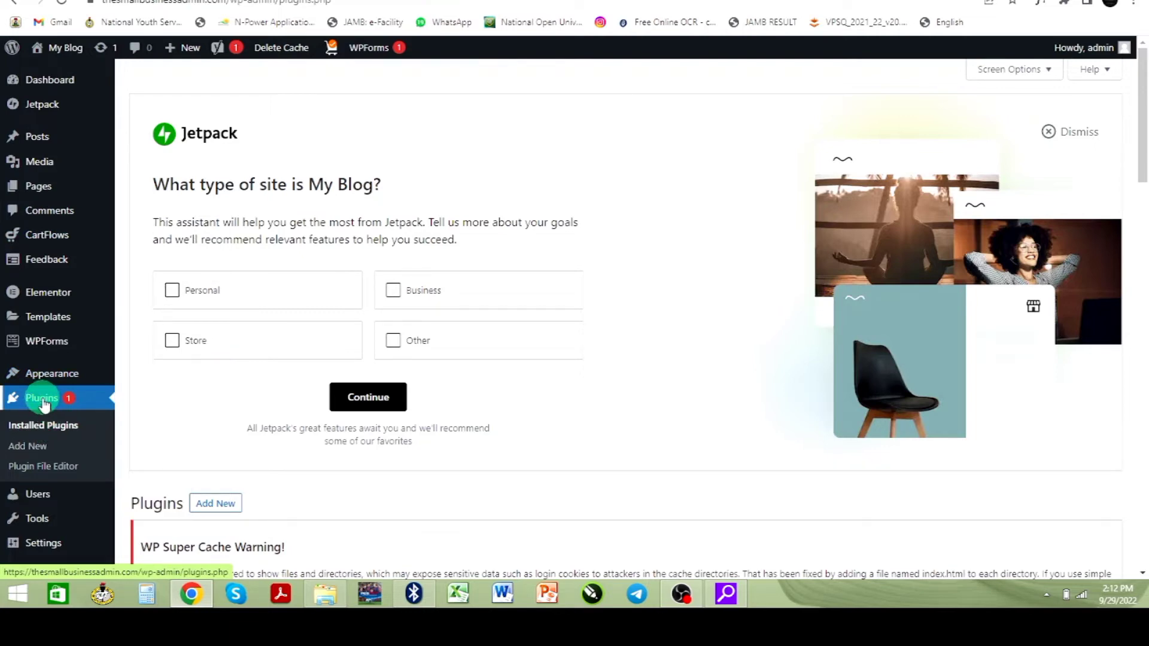
# - Deactivate Variation Swatches for WooCommerce and go to the Add Plugins page
pyautogui.scroll(-9, 231, 367)
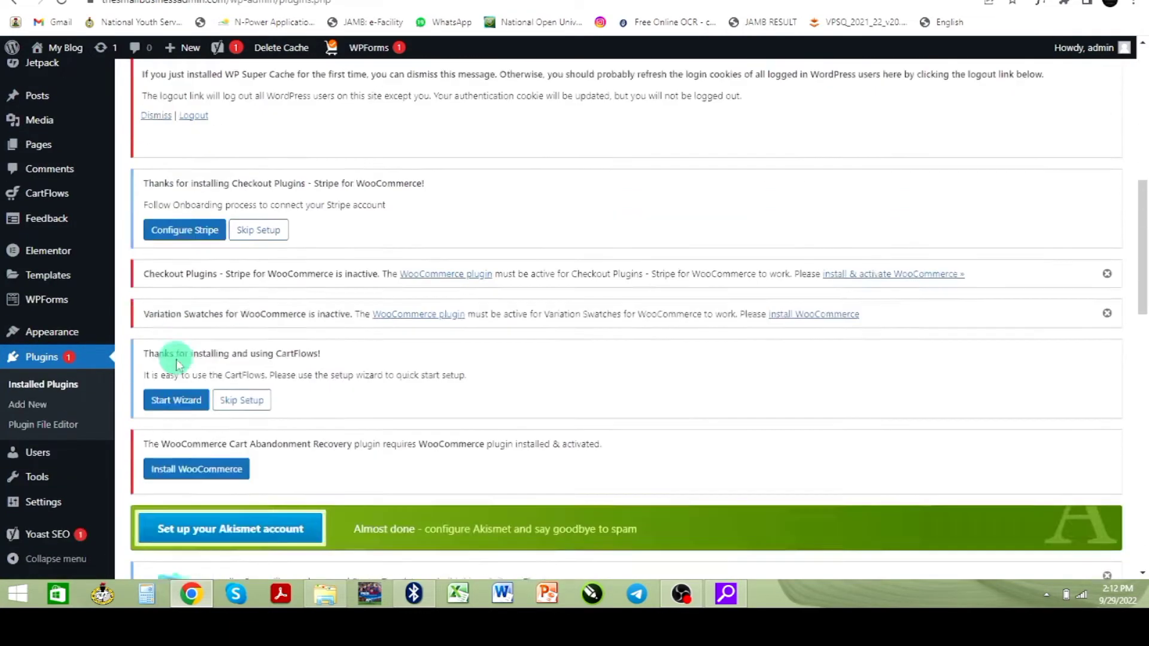
pyautogui.scroll(-12, 178, 363)
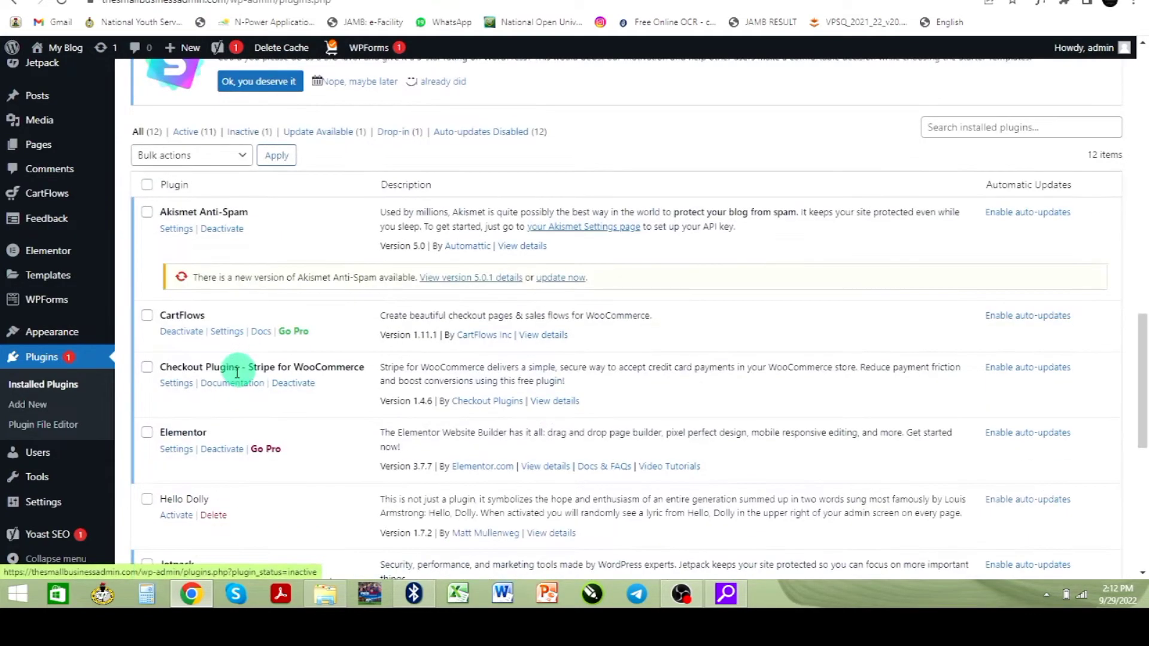
pyautogui.scroll(2, 226, 361)
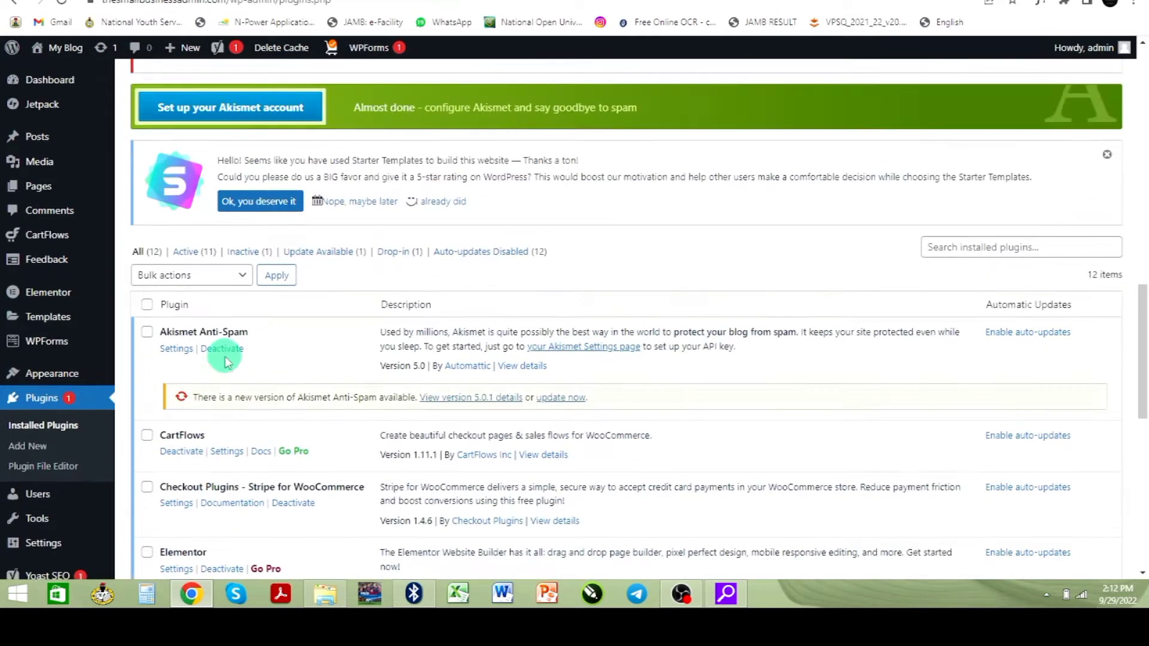
pyautogui.scroll(-8, 225, 360)
pyautogui.click(221, 355)
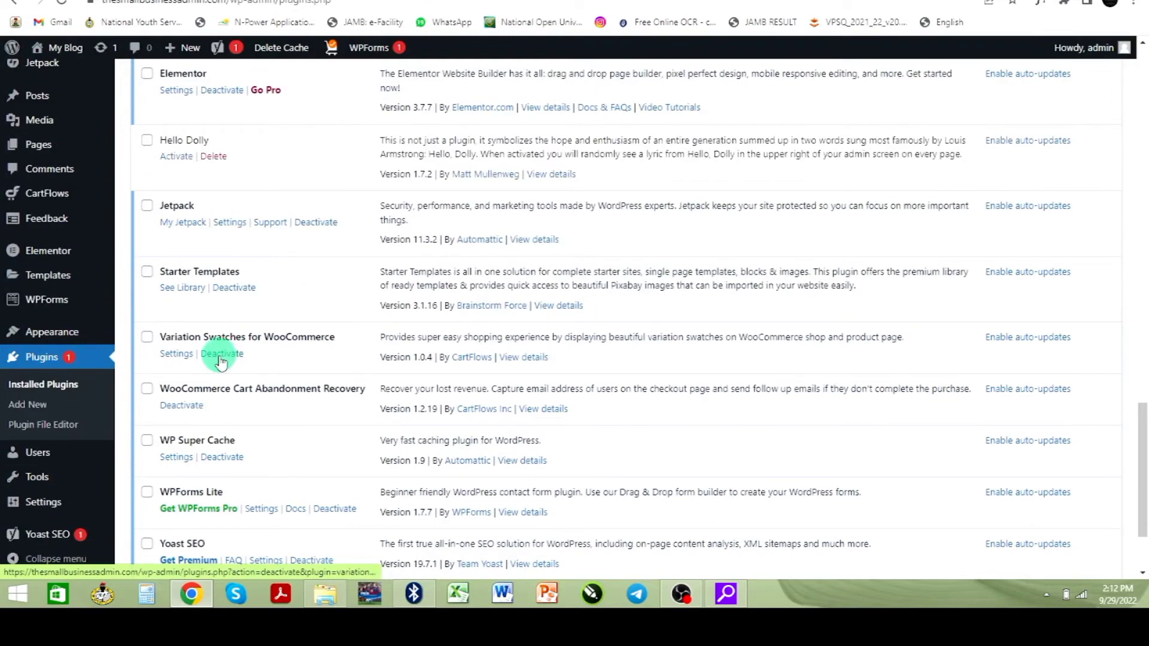
pyautogui.scroll(5, 210, 308)
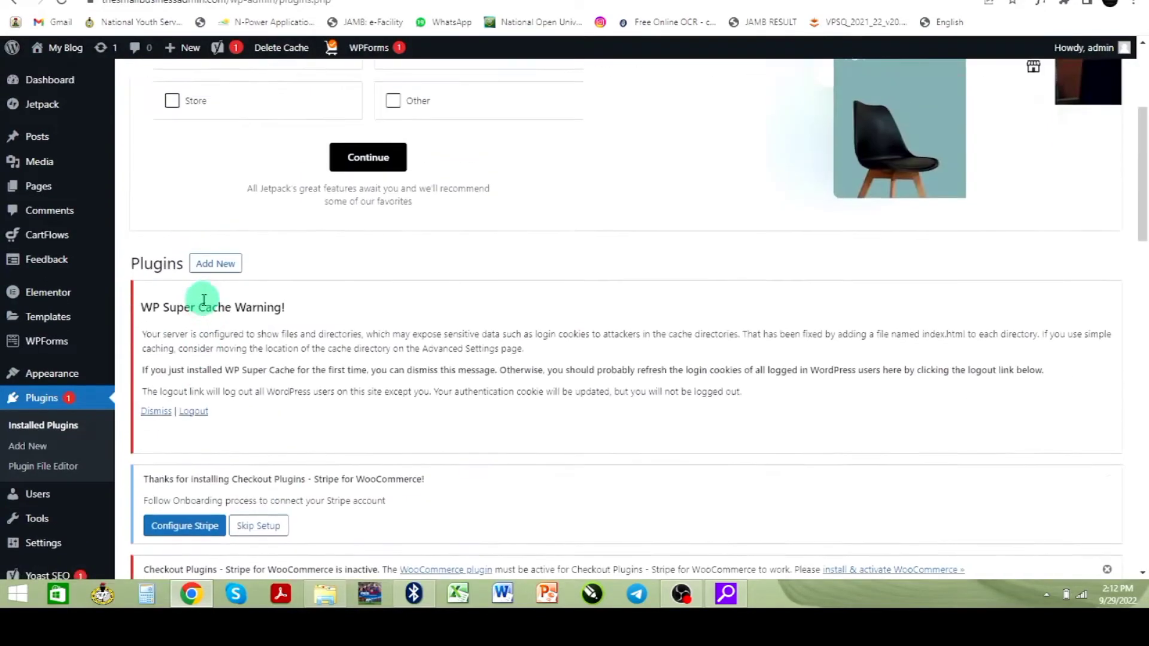
pyautogui.click(214, 270)
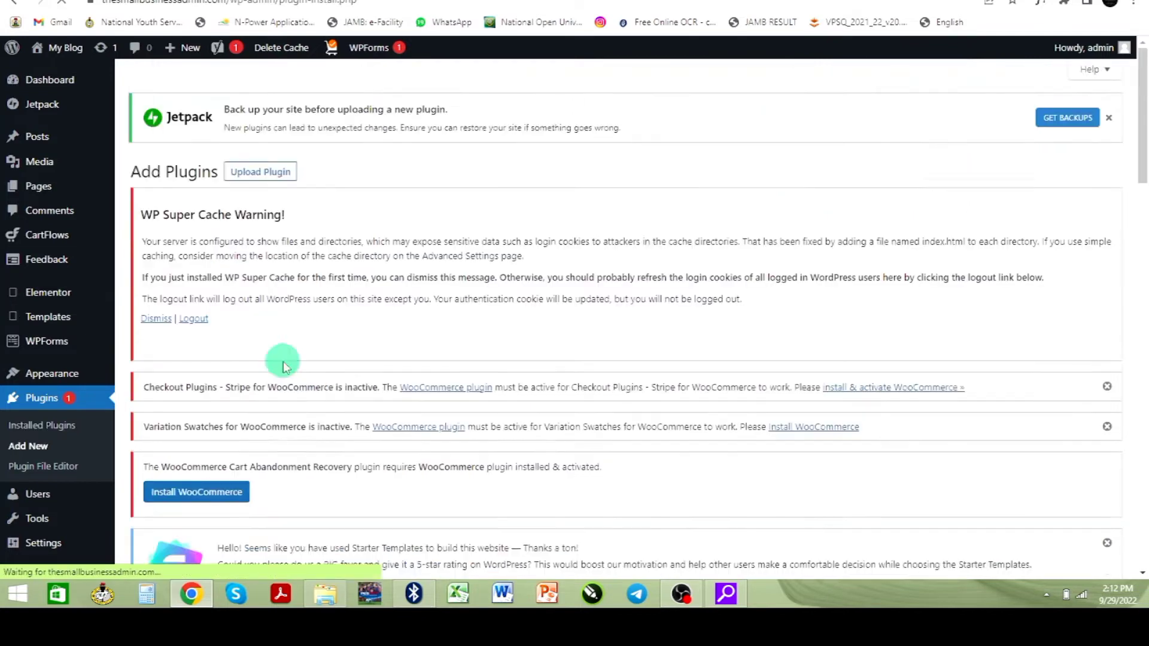
# - Search the plugin directory for 'click to chat' and install Click to Chat by HoliThemes
pyautogui.scroll(-3, 282, 362)
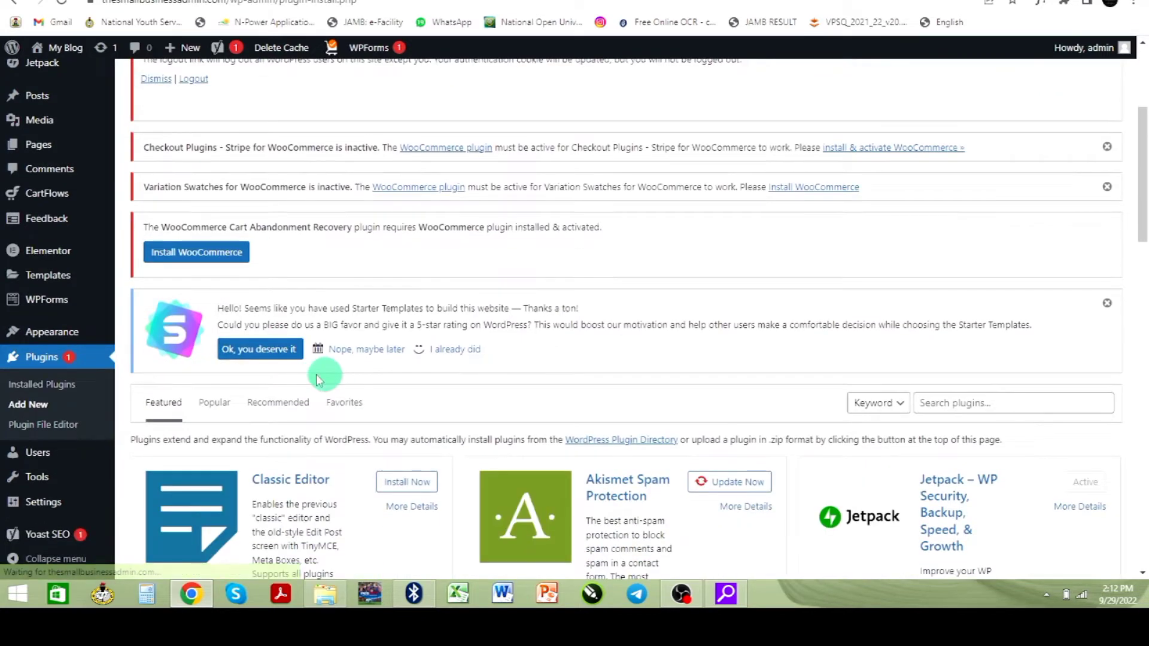
pyautogui.scroll(3, 309, 371)
pyautogui.scroll(1, 321, 348)
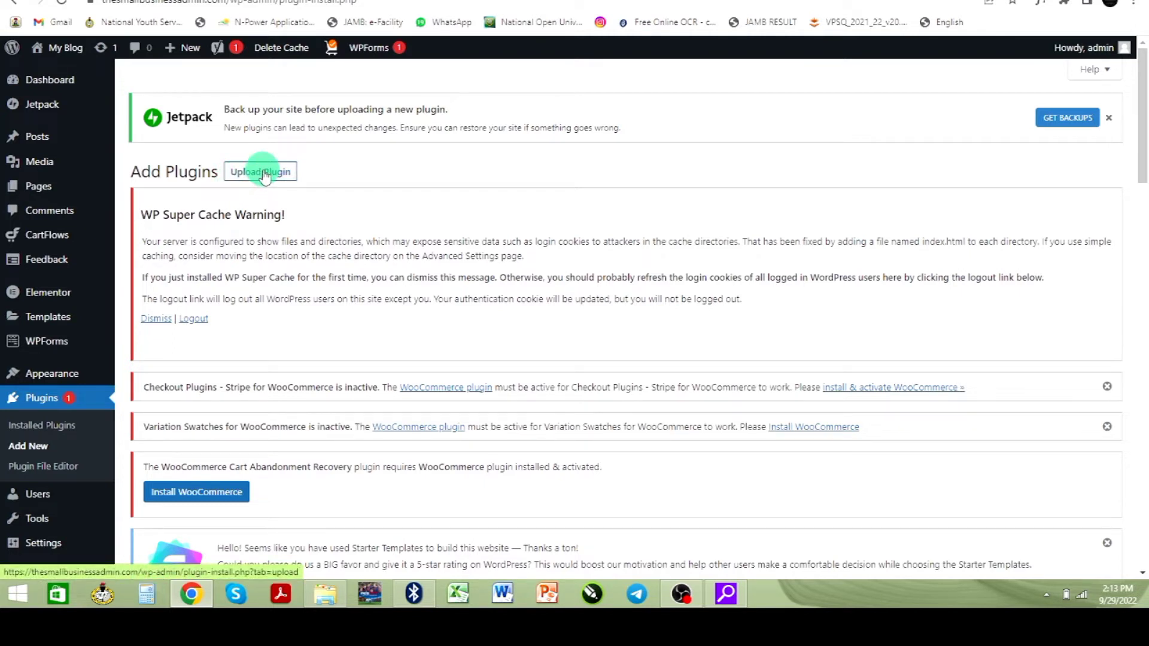
pyautogui.scroll(-5, 383, 377)
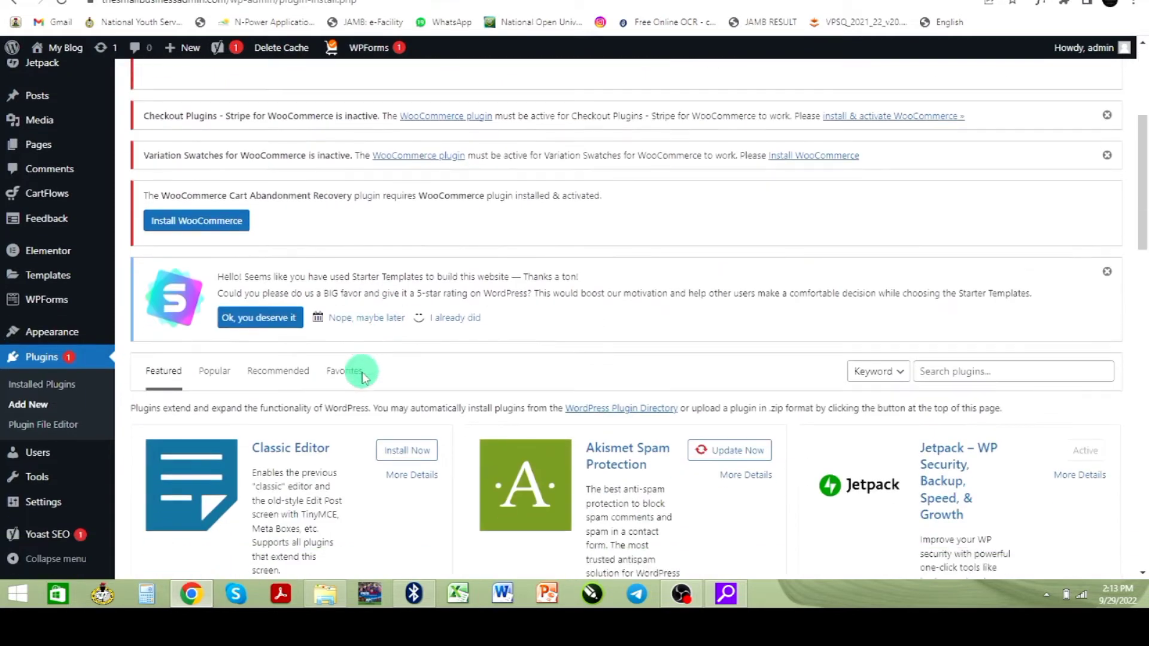
pyautogui.scroll(-4, 308, 325)
pyautogui.scroll(2, 308, 326)
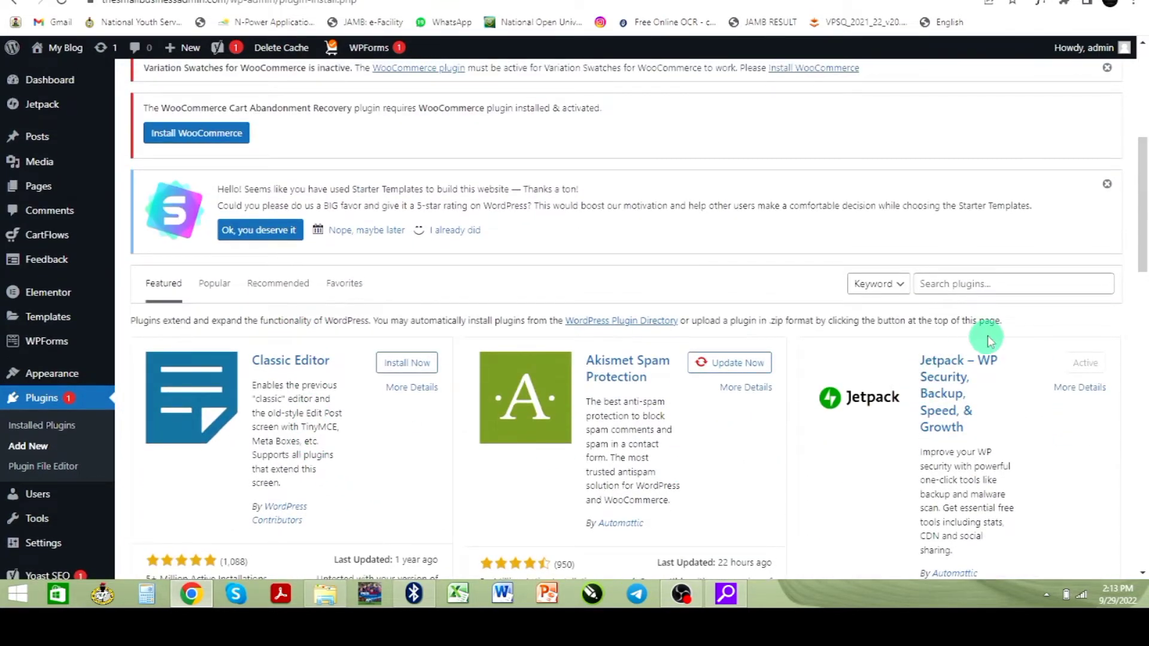
pyautogui.click(952, 283)
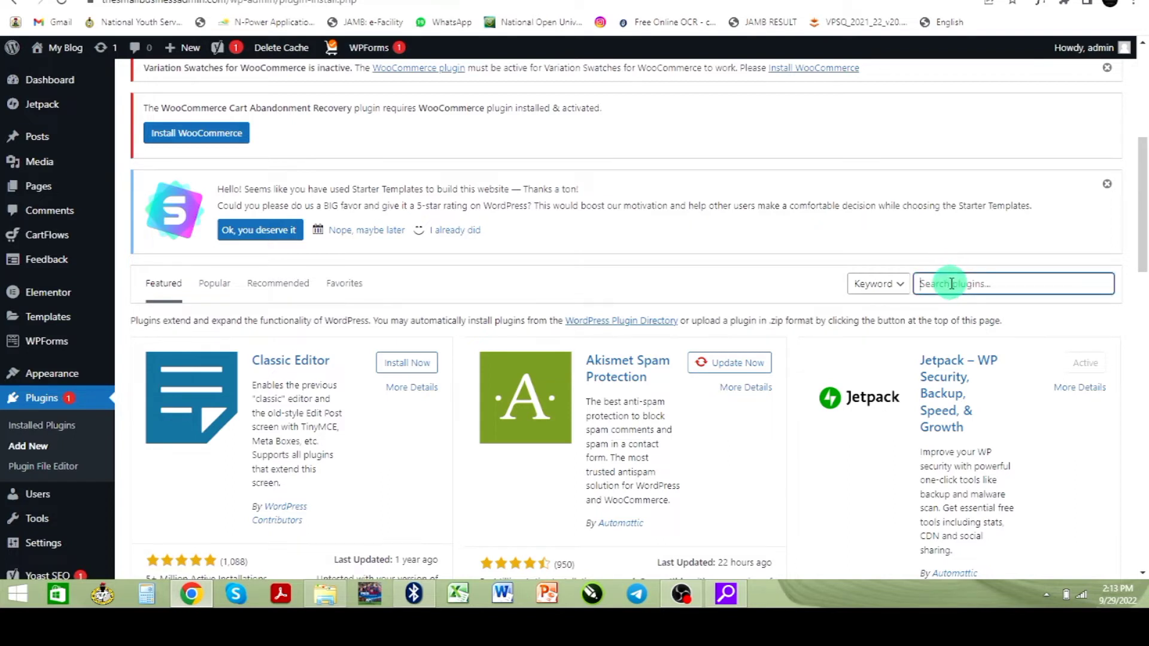
pyautogui.write('d')
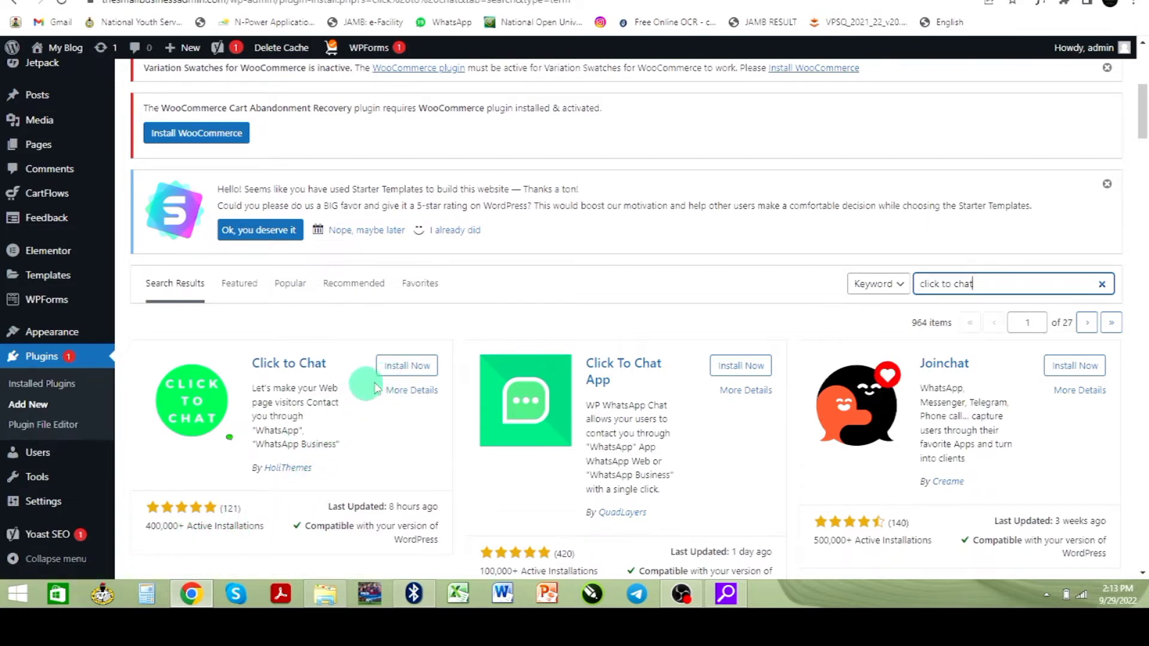
pyautogui.click(397, 368)
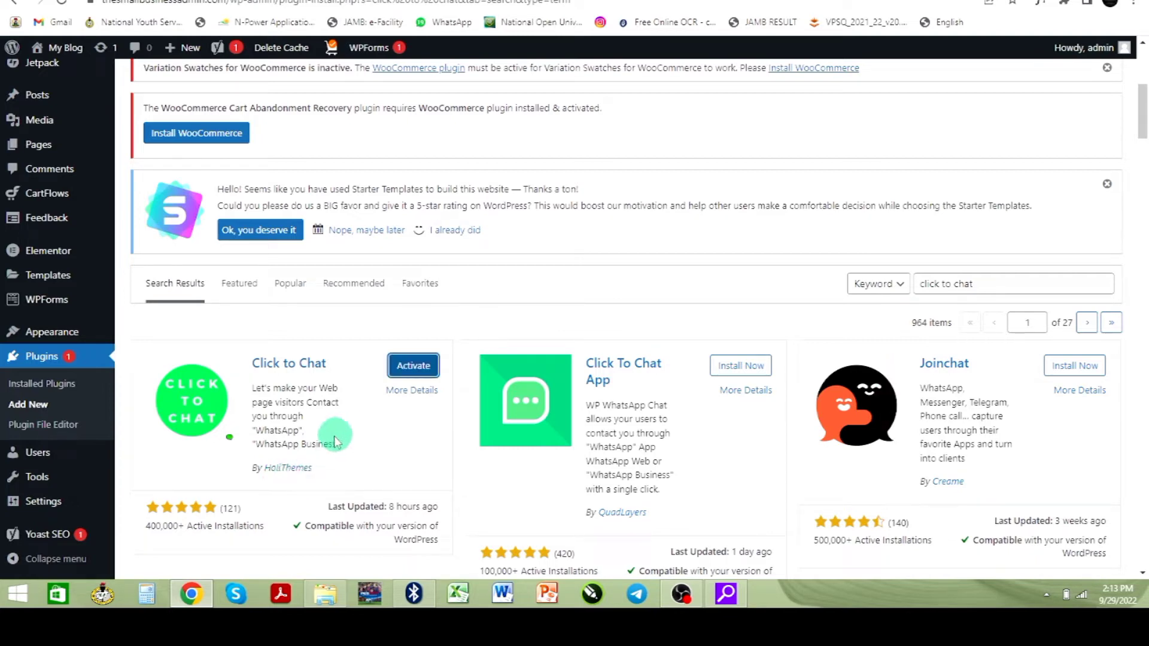
# - Activate the newly installed Click to Chat plugin
pyautogui.click(413, 365)
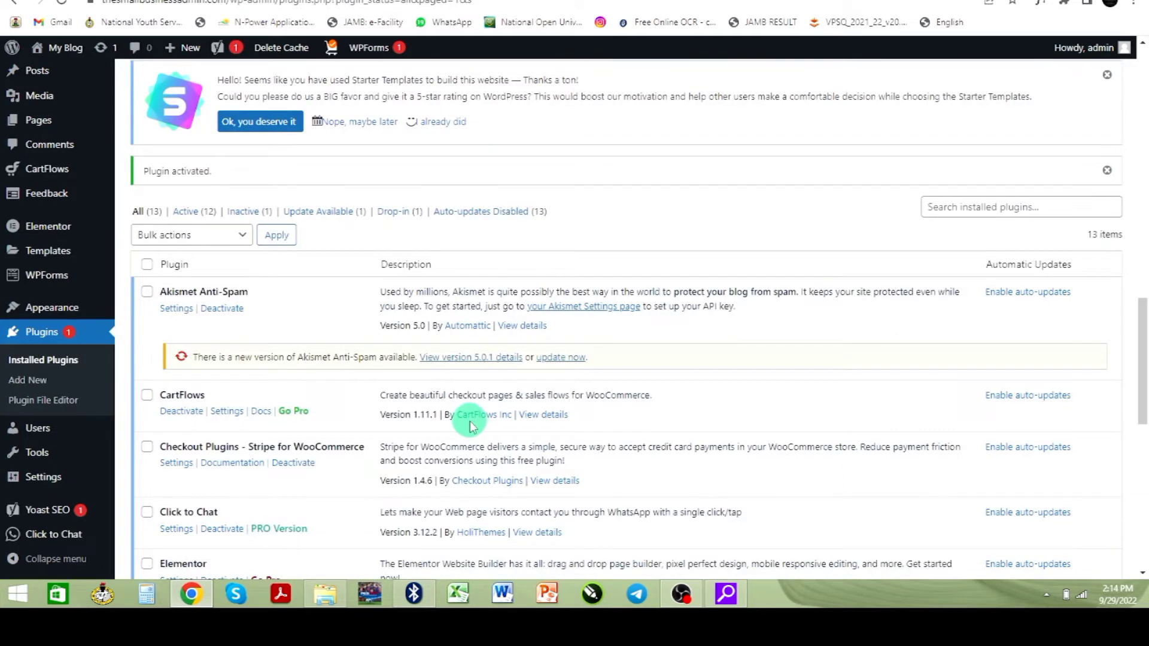
# - Go to Click to Chat's Settings from its entry in Installed Plugins
pyautogui.scroll(-2, 468, 425)
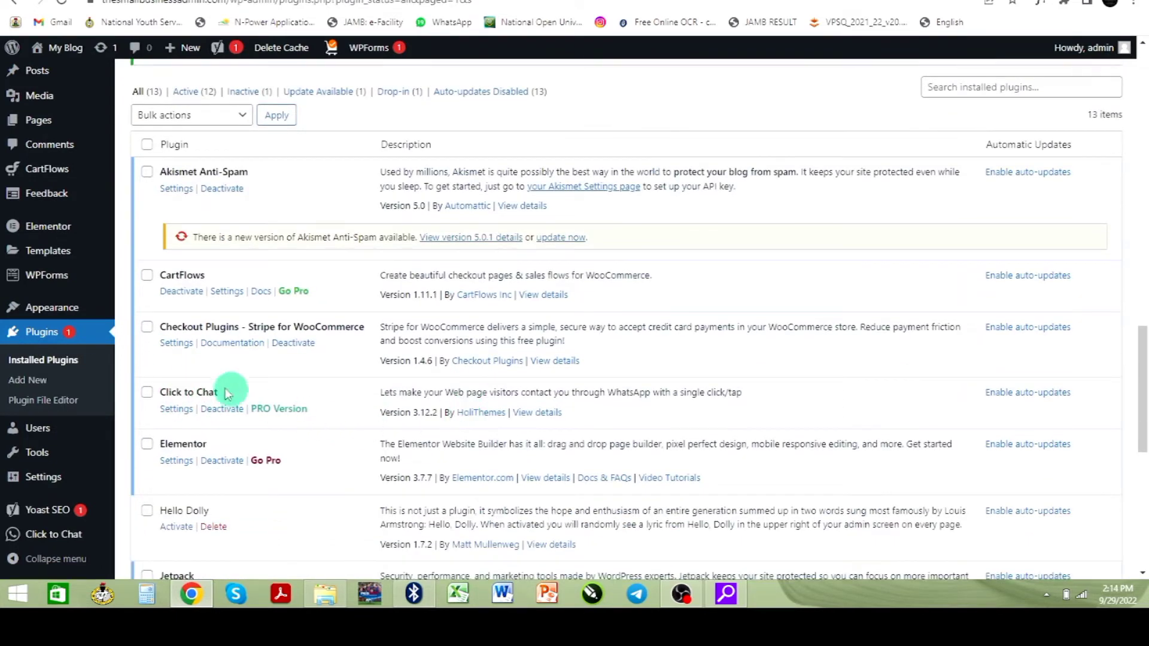
pyautogui.click(175, 417)
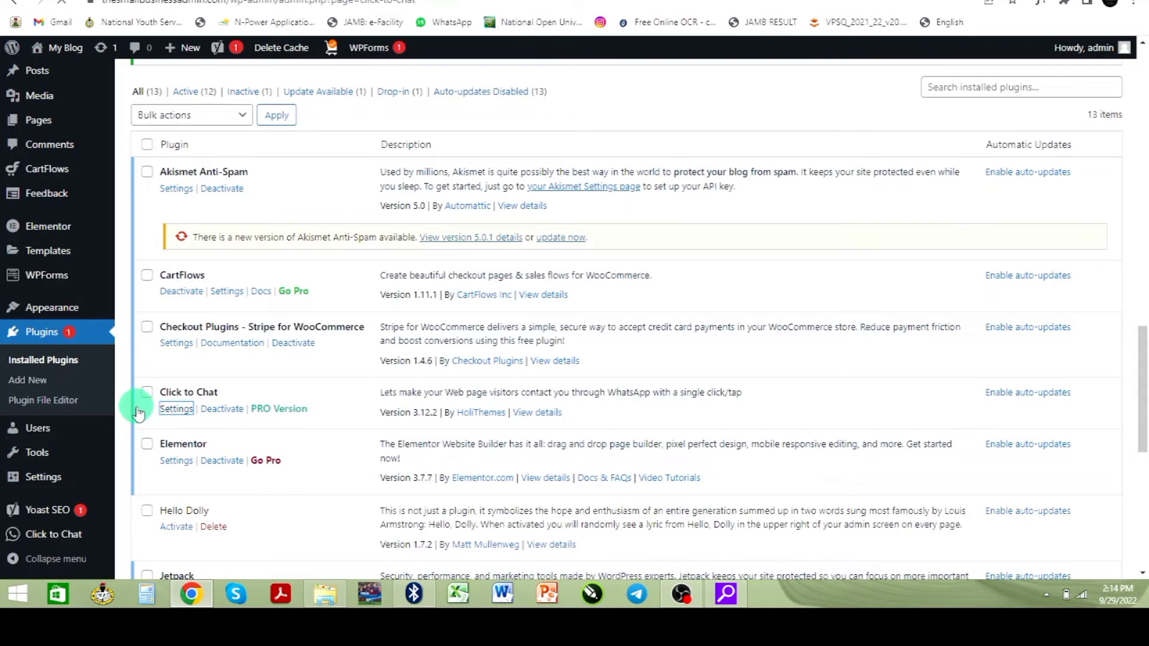
# - Enter country code +234 and the mobile number as the chat's WhatsApp number
pyautogui.scroll(-8, 219, 413)
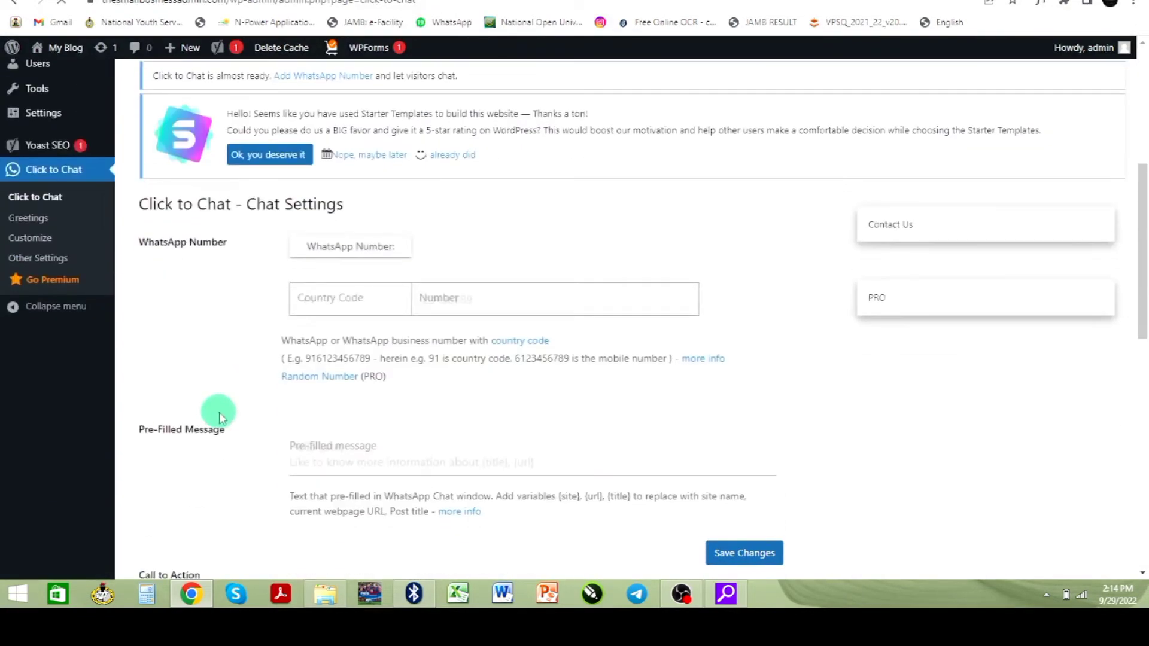
pyautogui.scroll(4, 180, 360)
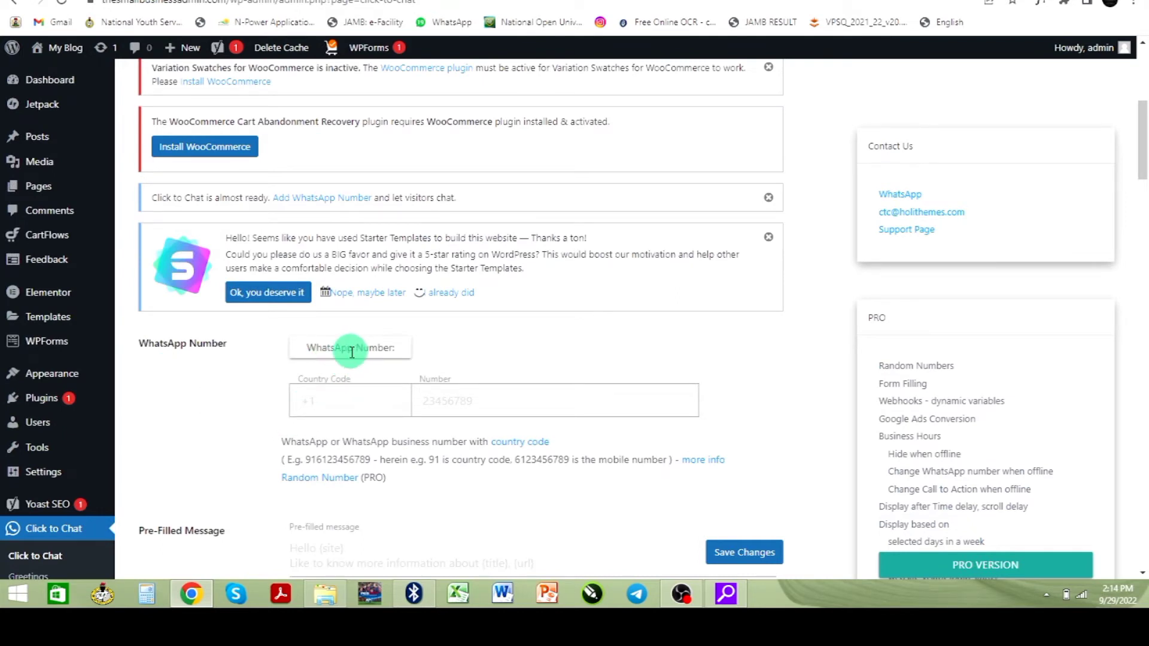
pyautogui.click(342, 406)
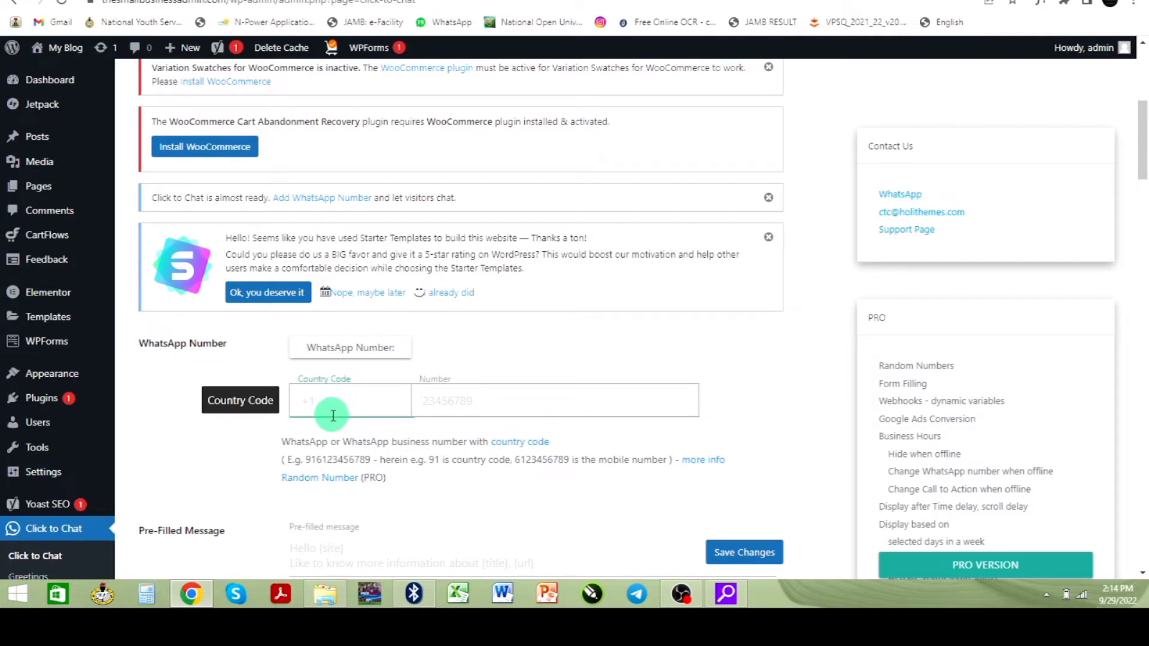
pyautogui.click(462, 411)
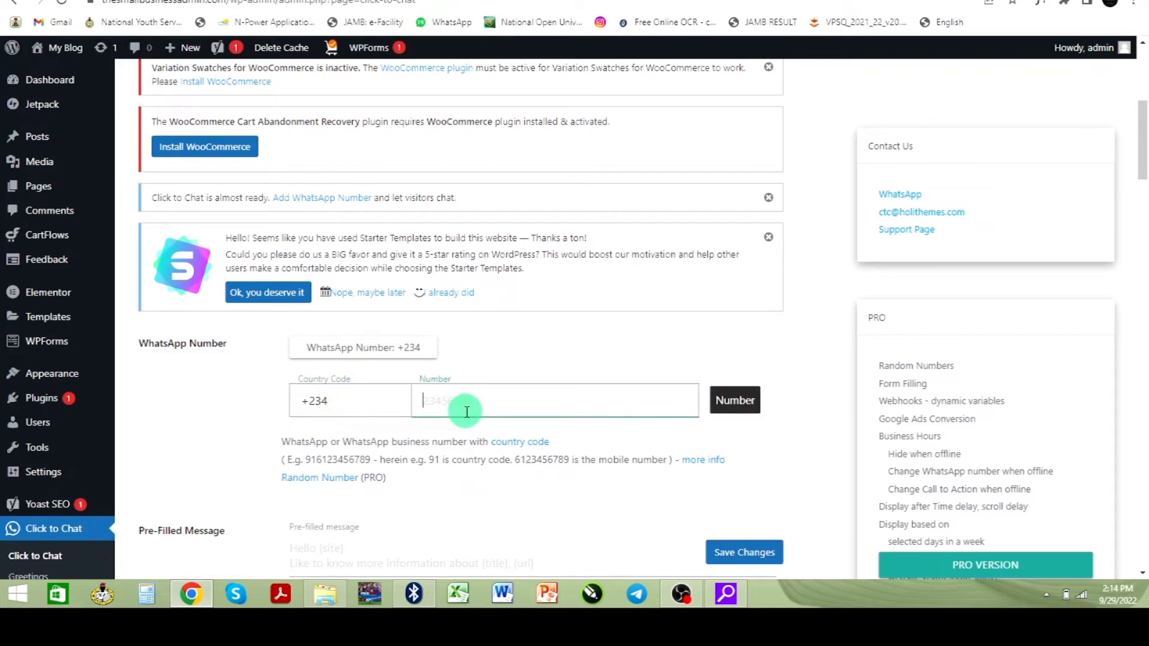
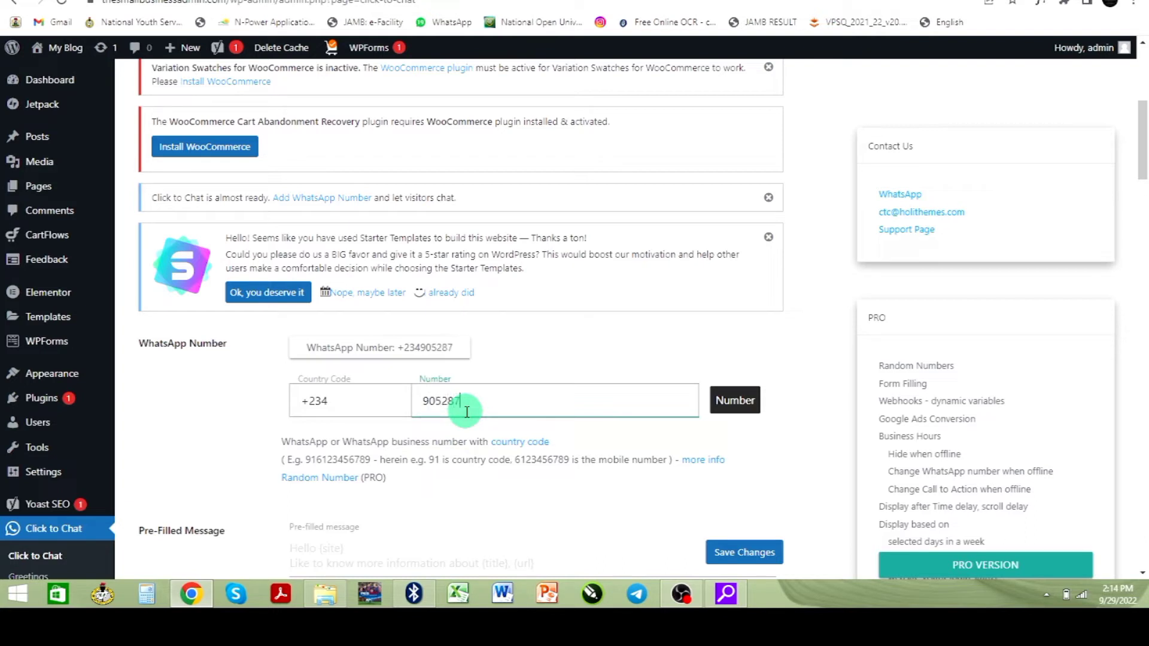
pyautogui.scroll(-2, 363, 417)
pyautogui.scroll(-2, 365, 418)
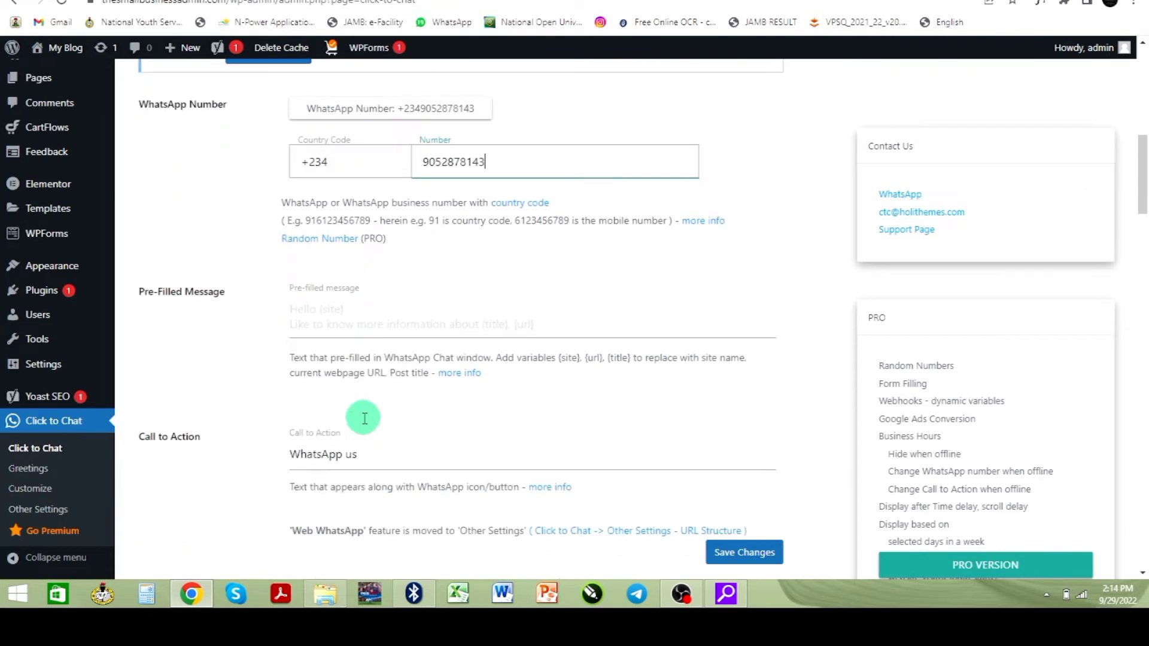
# - Write a 'Hello' greeting as the pre-filled message's first line, then begin a second line
pyautogui.click(324, 313)
pyautogui.write('H')
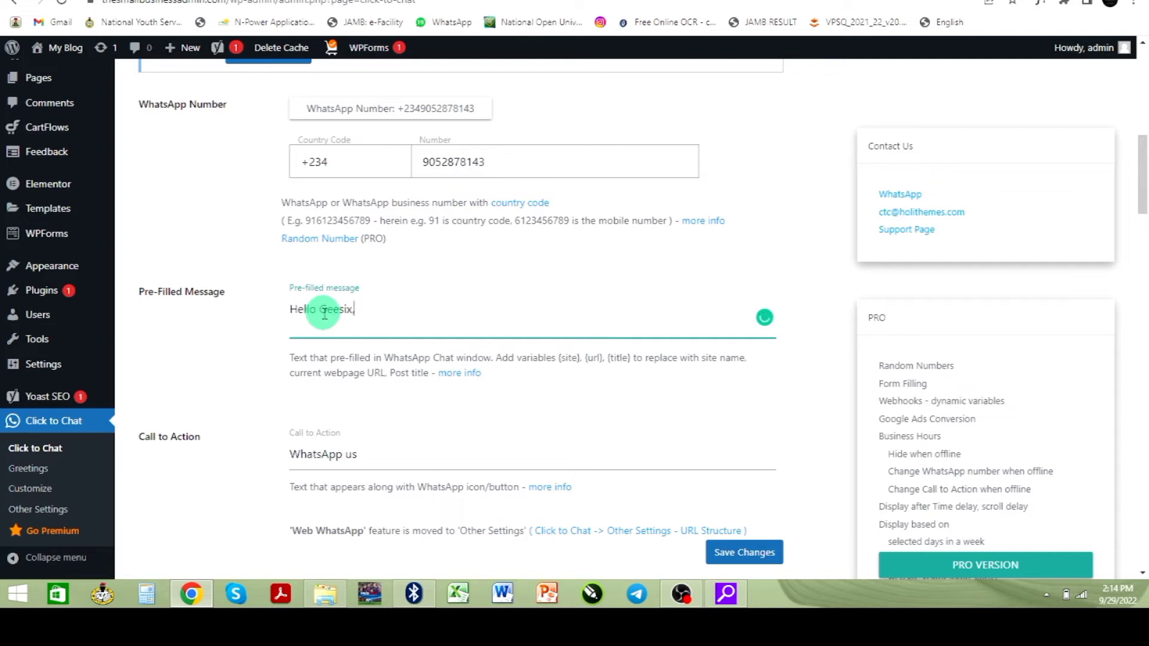
pyautogui.write('ello Geesix,')
pyautogui.press('Return')
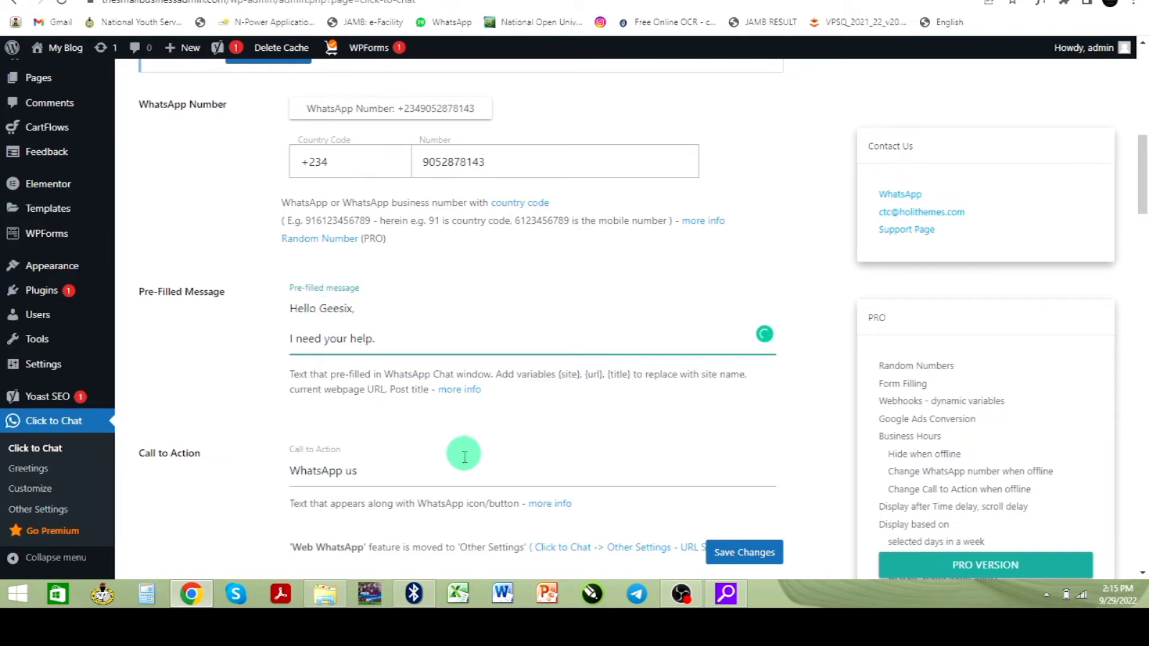
pyautogui.scroll(-2, 491, 473)
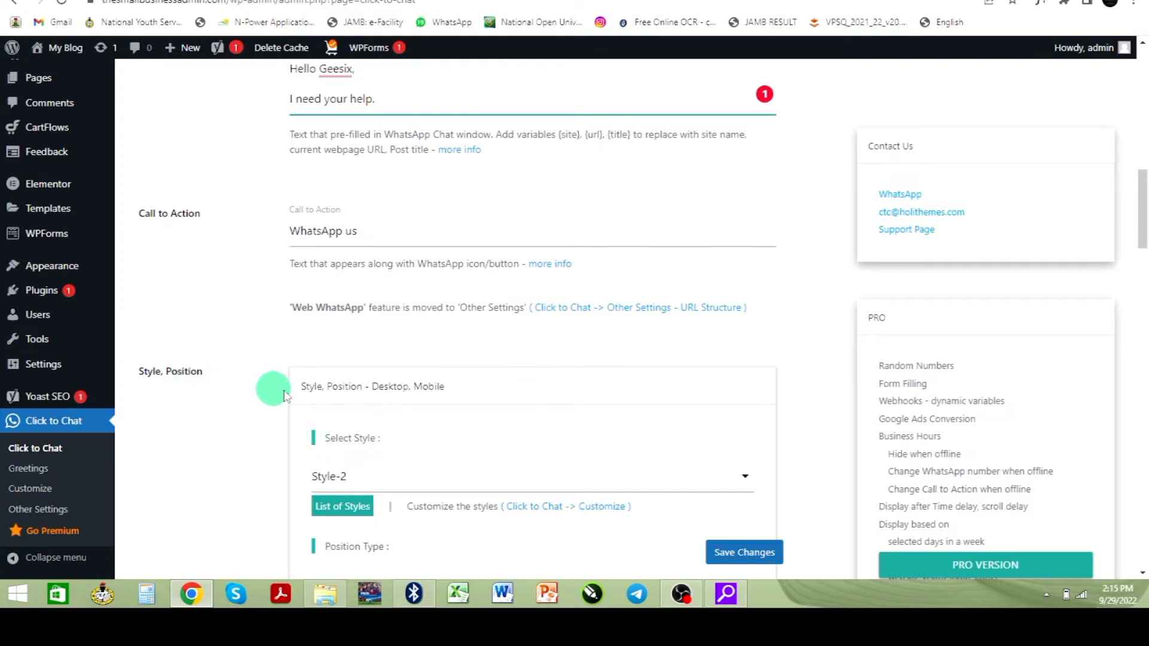
pyautogui.scroll(-2, 398, 419)
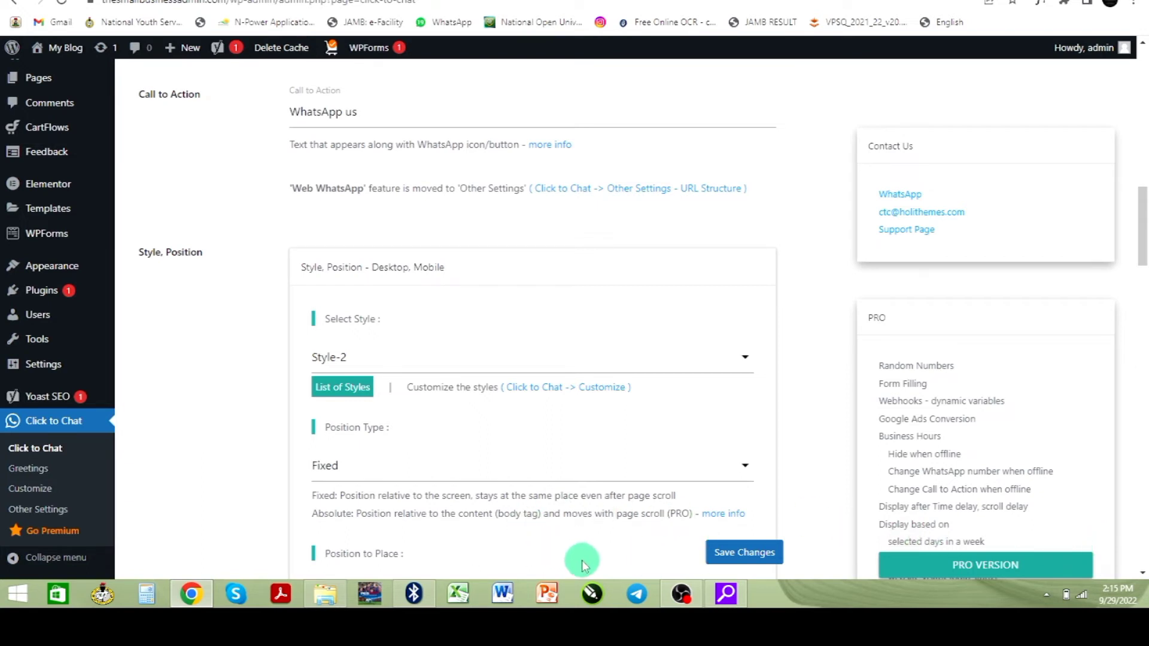
pyautogui.scroll(-2, 582, 556)
pyautogui.scroll(-2, 450, 476)
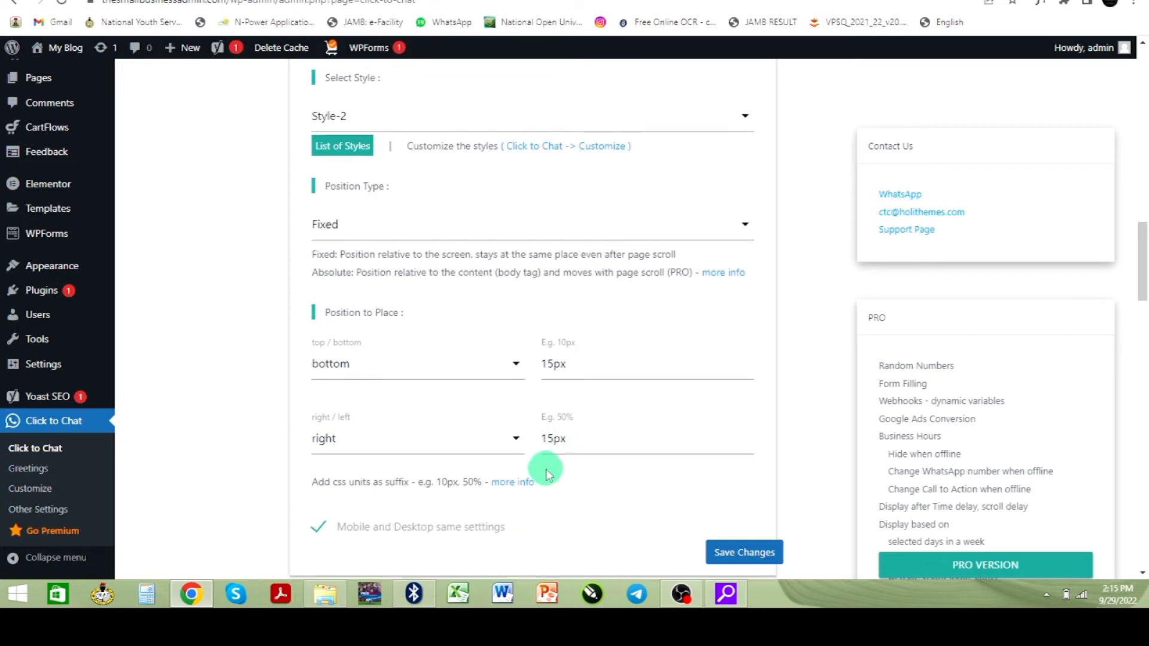
pyautogui.scroll(-8, 546, 469)
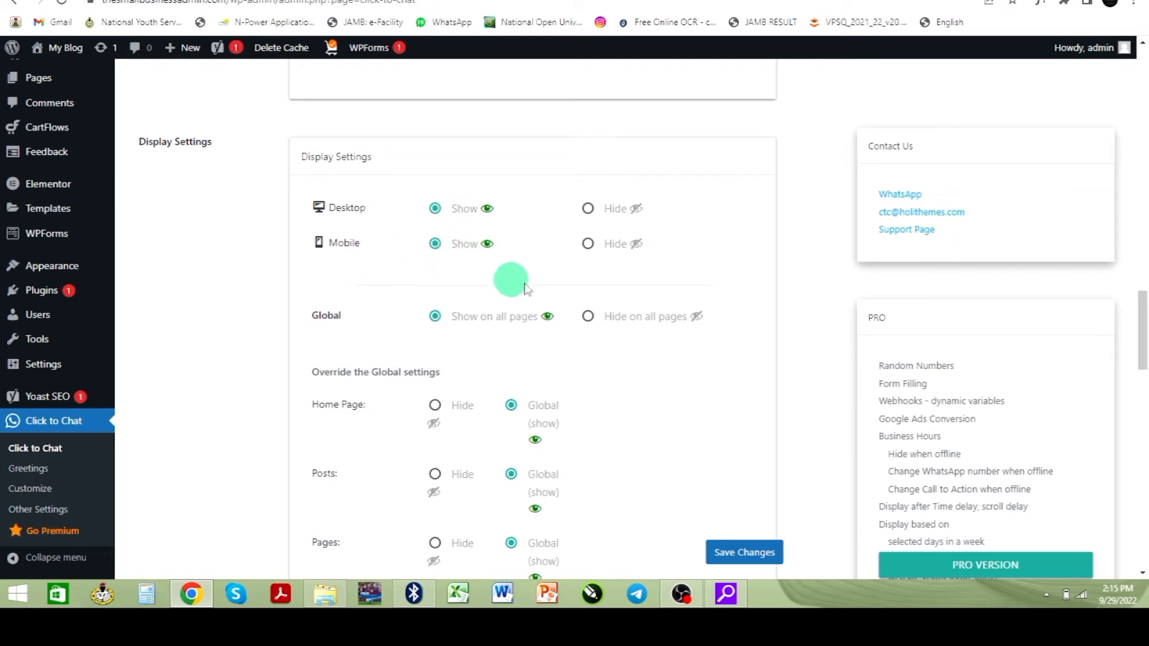
pyautogui.scroll(-6, 503, 299)
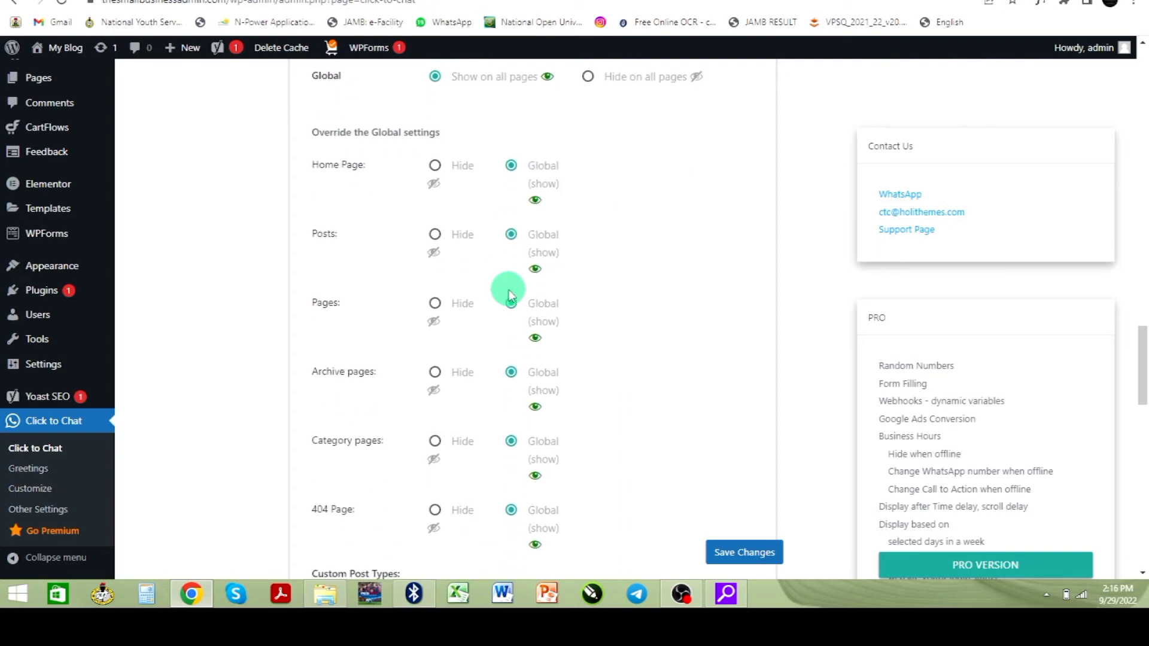
pyautogui.scroll(-8, 510, 295)
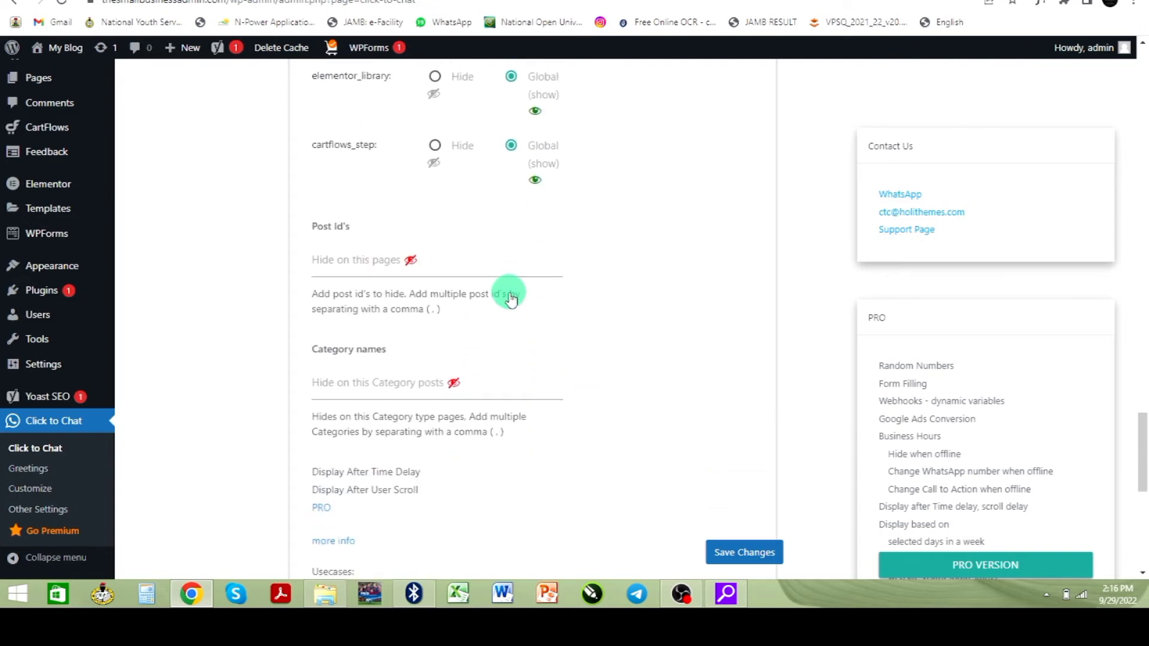
pyautogui.scroll(-9, 510, 293)
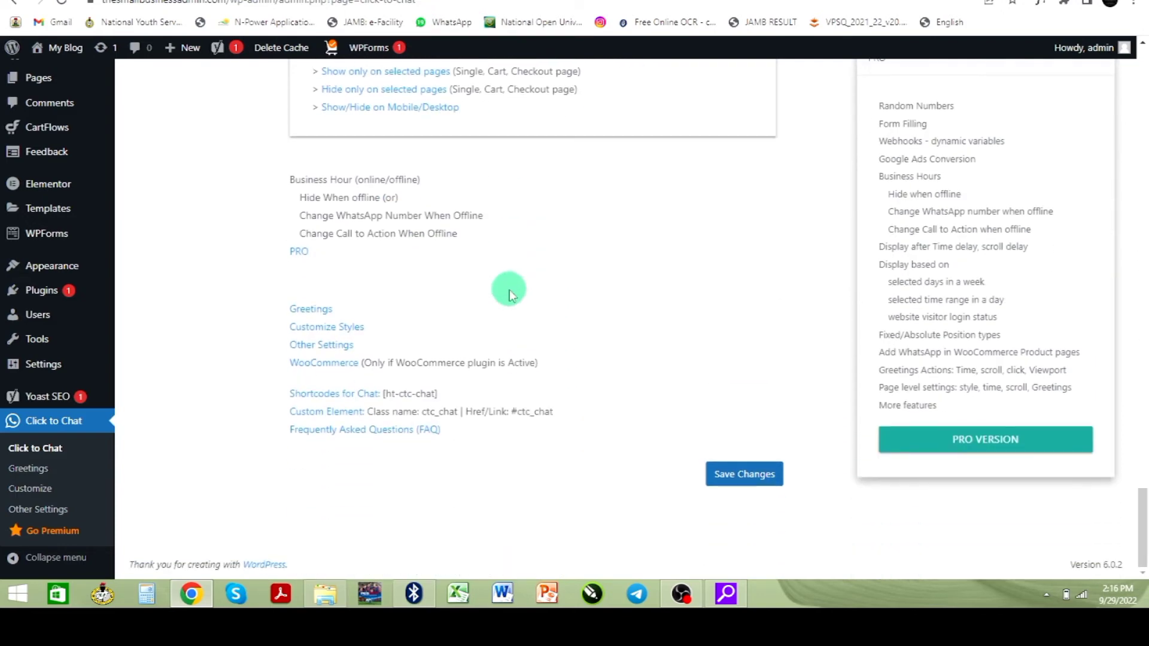
# - Save the Click to Chat settings and reload the home page showing the 'WhatsApp us' button
pyautogui.click(755, 477)
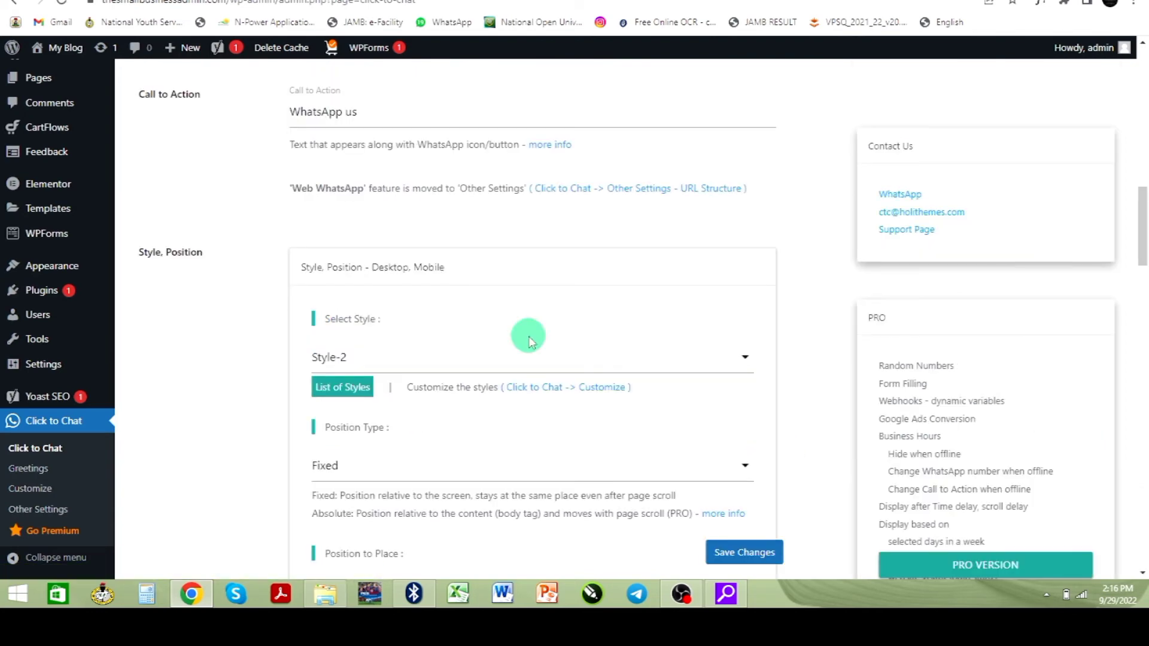
pyautogui.scroll(-3, 532, 340)
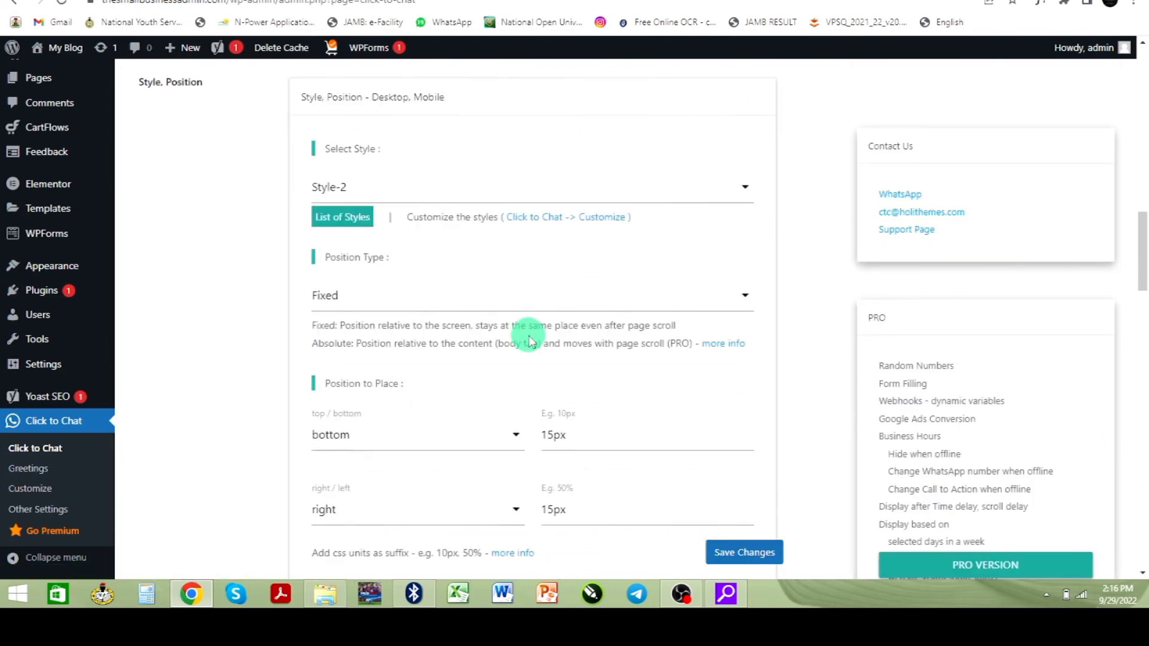
pyautogui.scroll(7, 530, 337)
pyautogui.scroll(14, 529, 330)
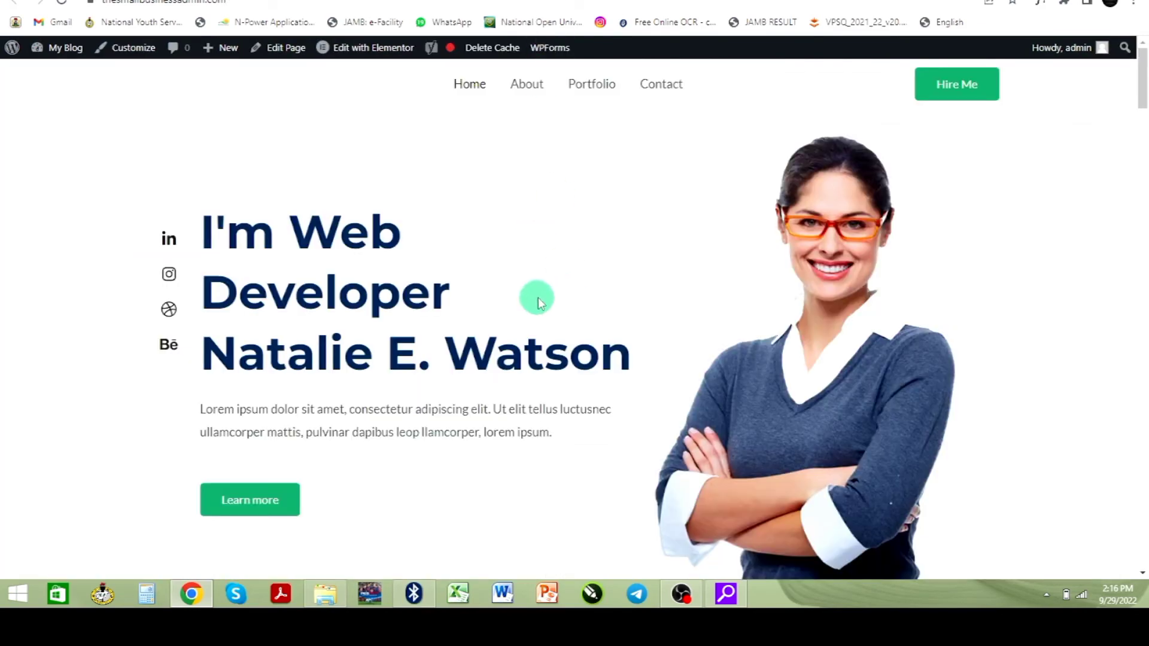
pyautogui.scroll(-15, 542, 299)
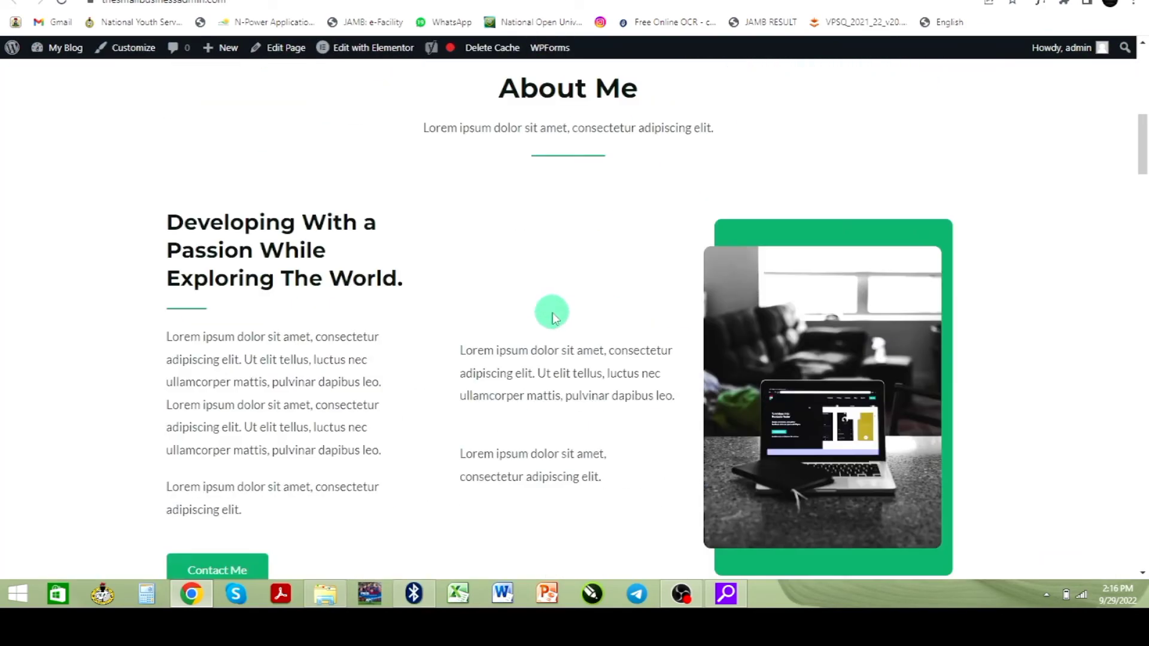
pyautogui.scroll(15, 611, 332)
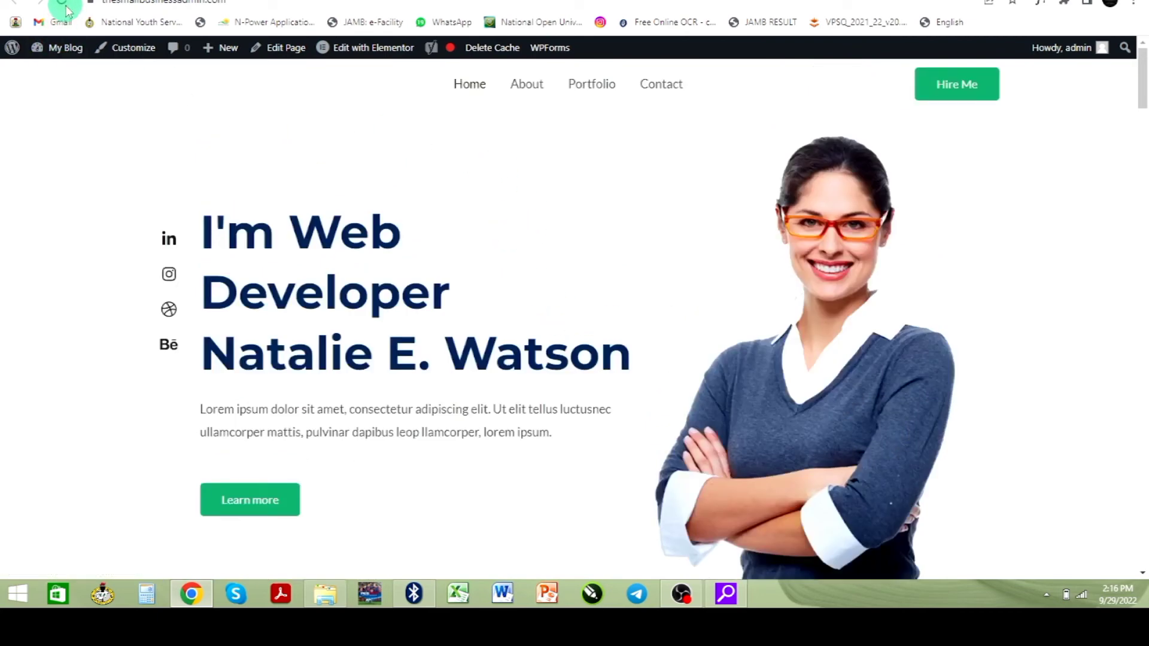
pyautogui.click(67, 47)
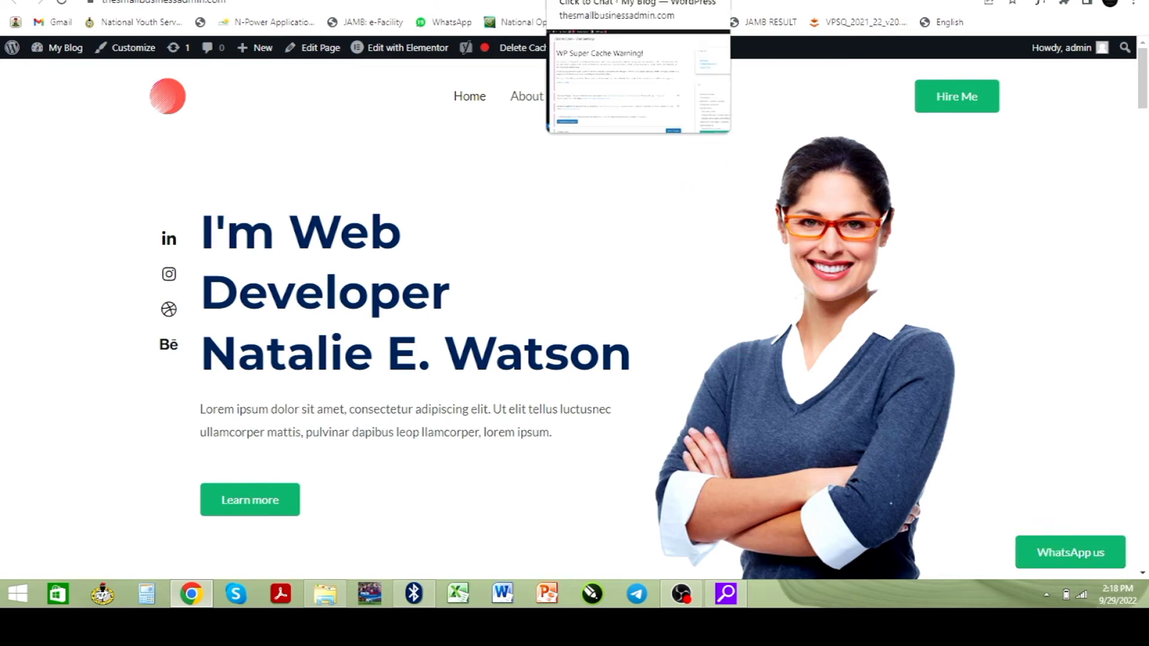
# - Switch the chat button style from Style-1 to Style-2 and save the settings
pyautogui.click(611, 0)
pyautogui.scroll(-10, 402, 479)
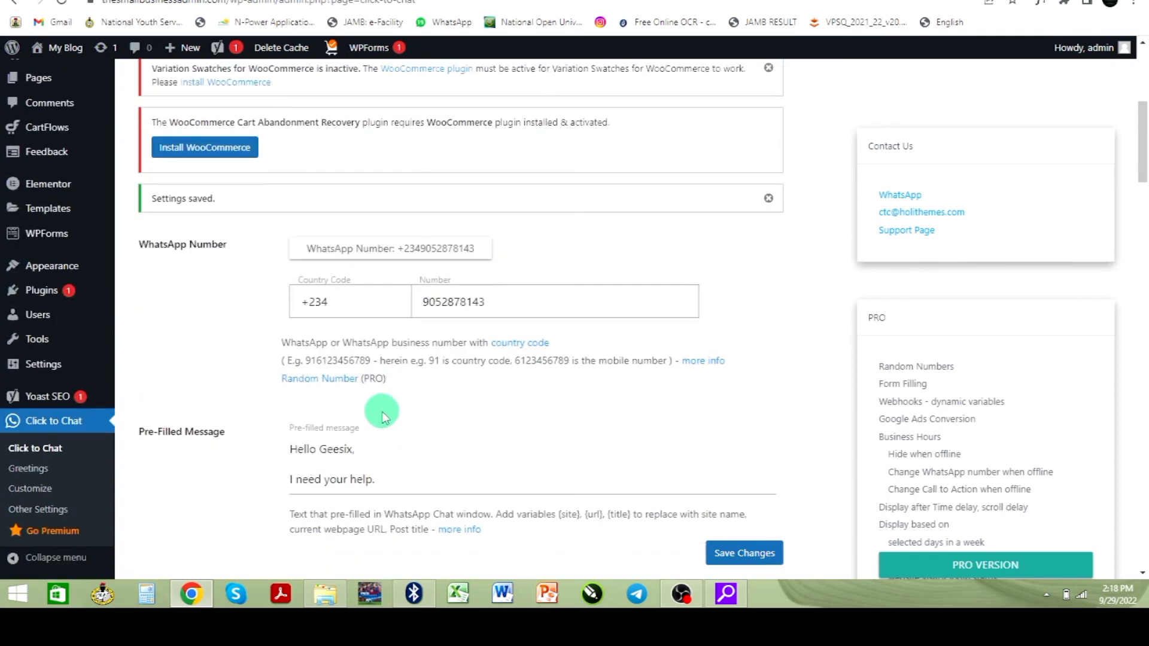
pyautogui.scroll(-4, 385, 425)
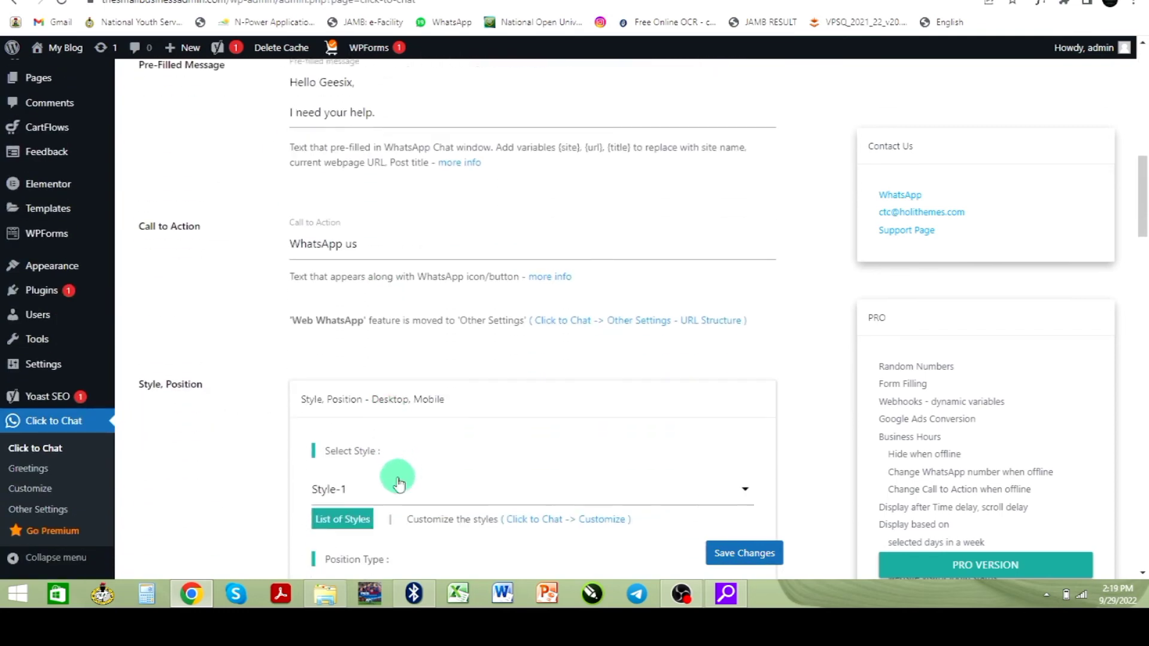
pyautogui.click(353, 389)
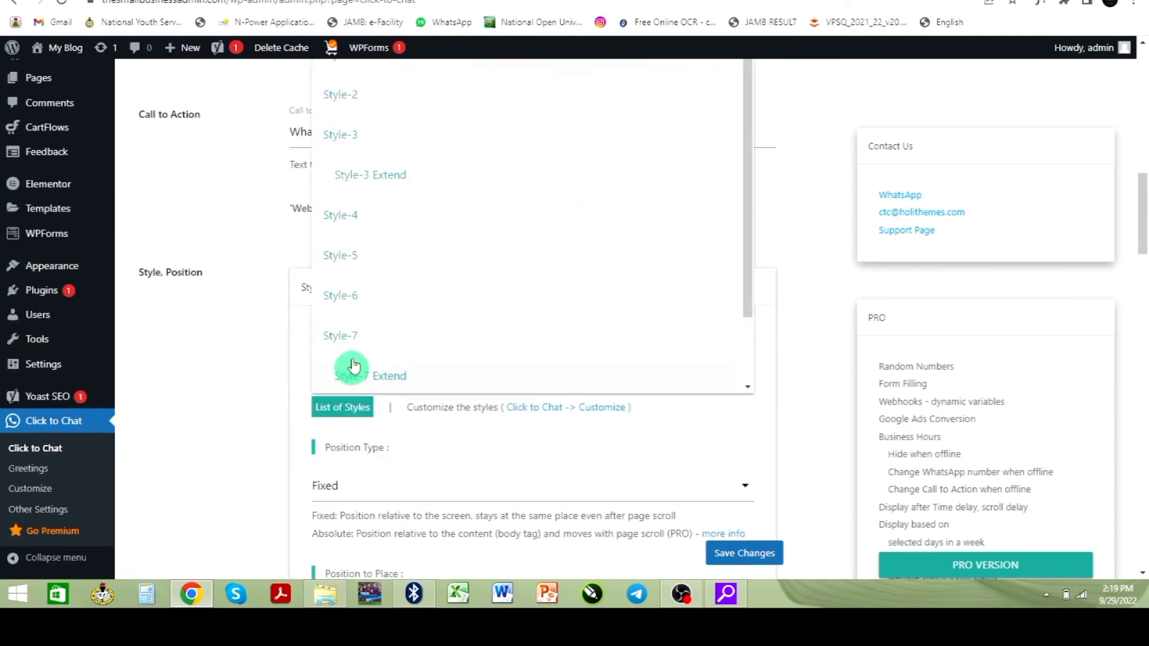
pyautogui.click(371, 112)
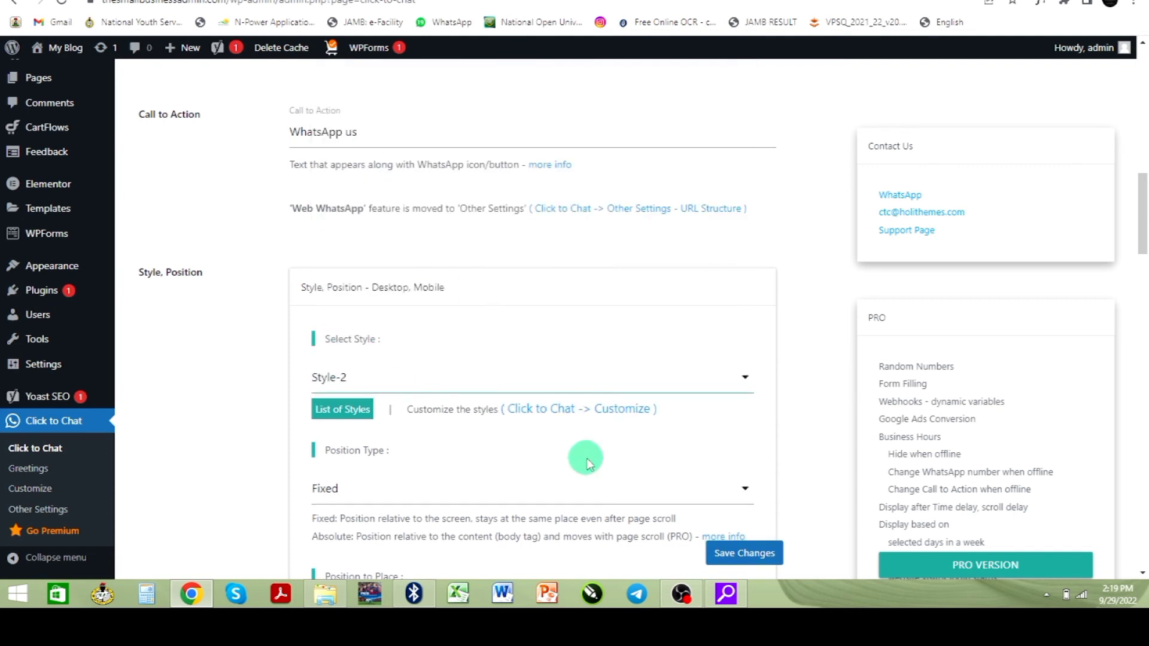
pyautogui.click(751, 558)
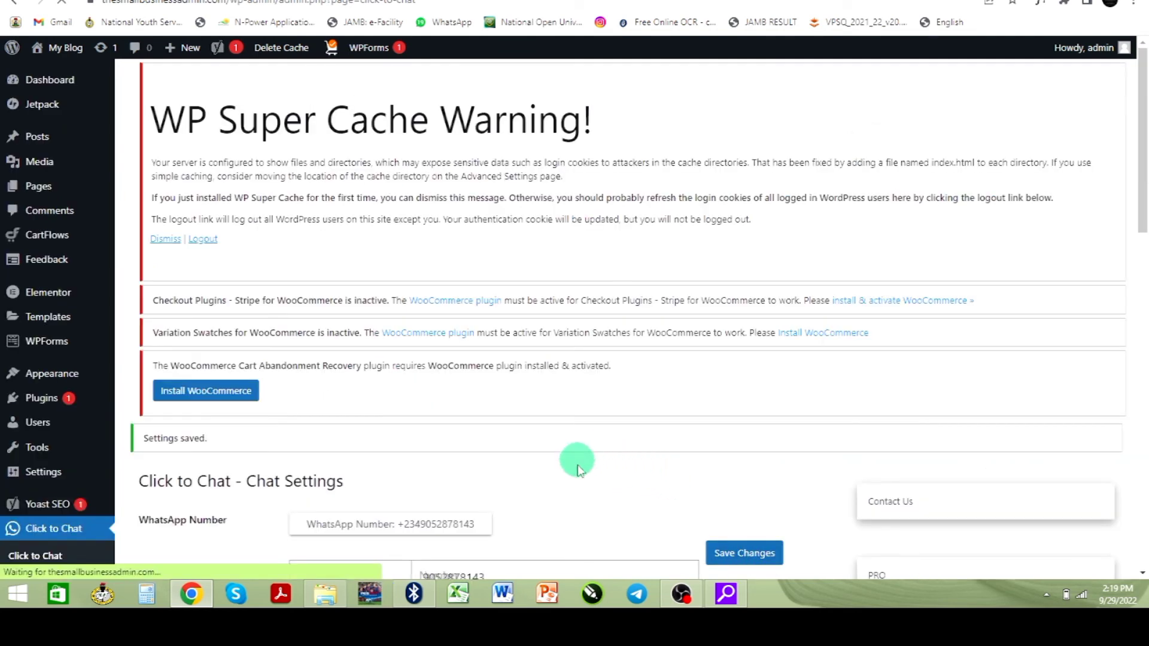
# - Open the live site from My Blog > Visit Site in a new tab
pyautogui.moveTo(72, 63)
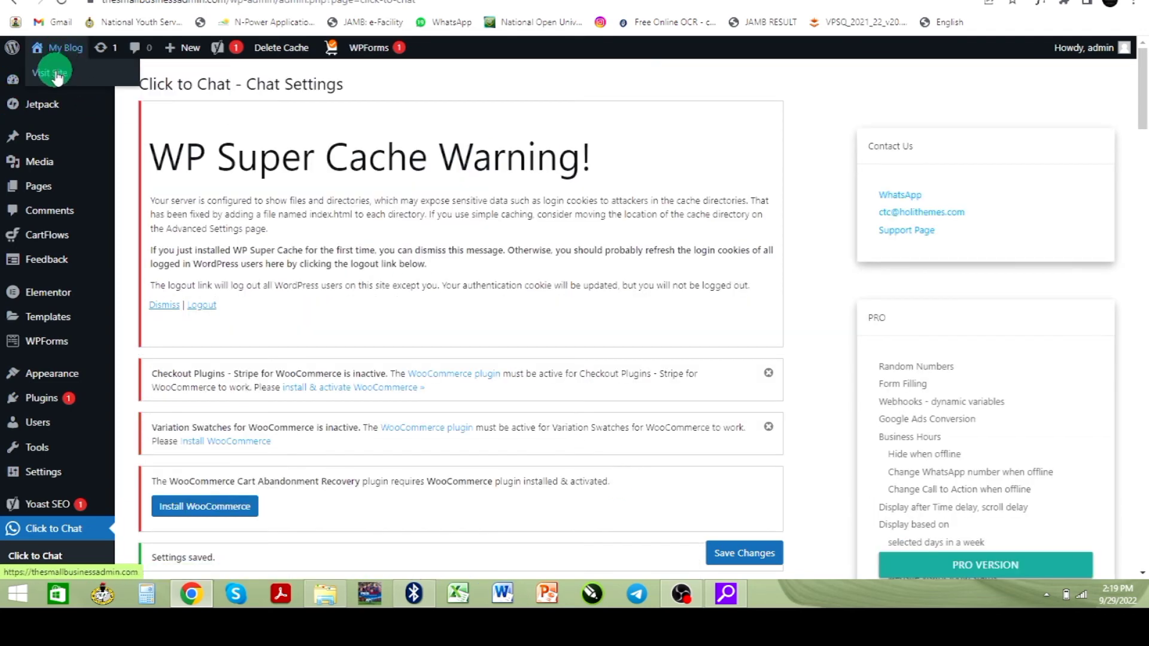
pyautogui.rightClick(57, 77)
pyautogui.click(99, 84)
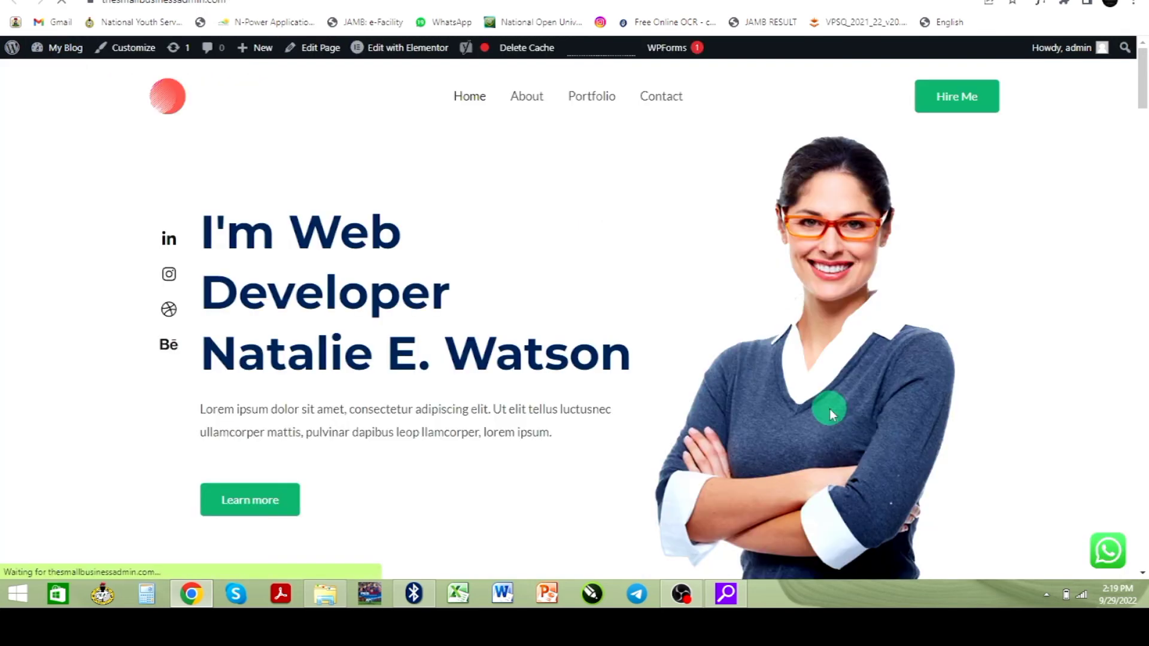